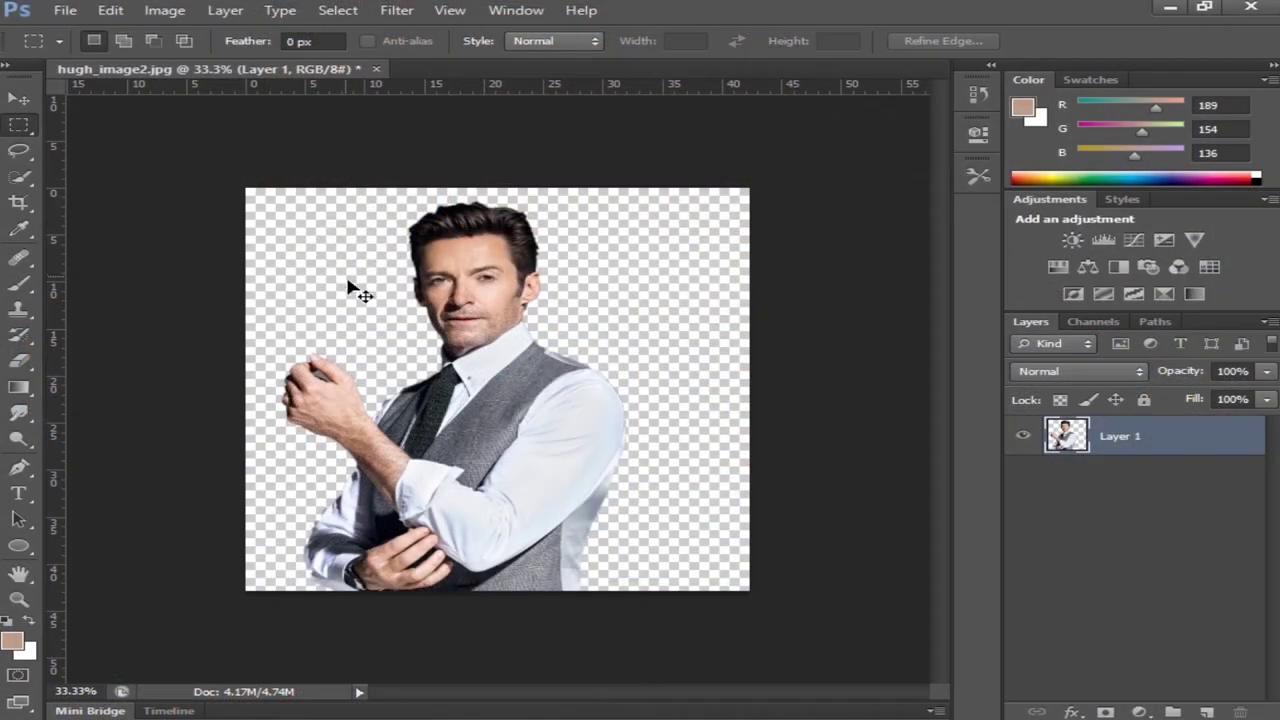
Step: Create a new International Paper A4 document with a transparent background
{"action": "key", "text": "ctrl+n"}
{"action": "left_click", "coordinate": [515, 196]}
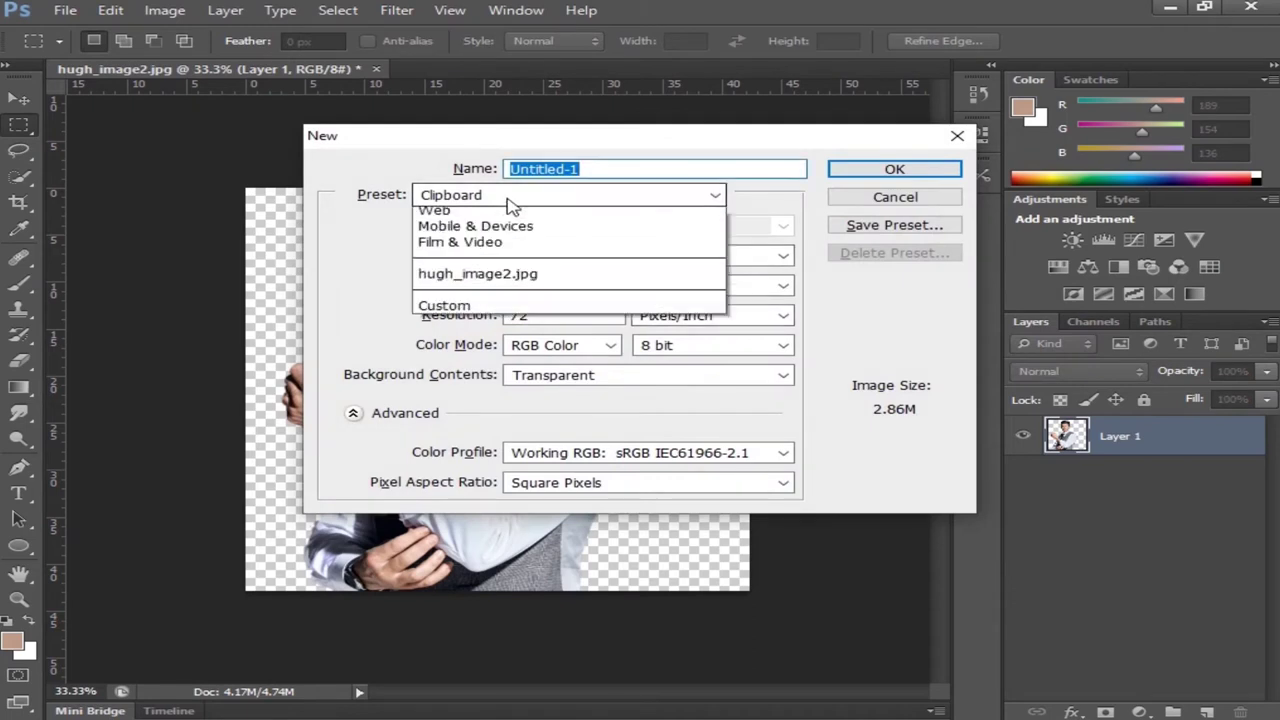
{"action": "left_click", "coordinate": [517, 283]}
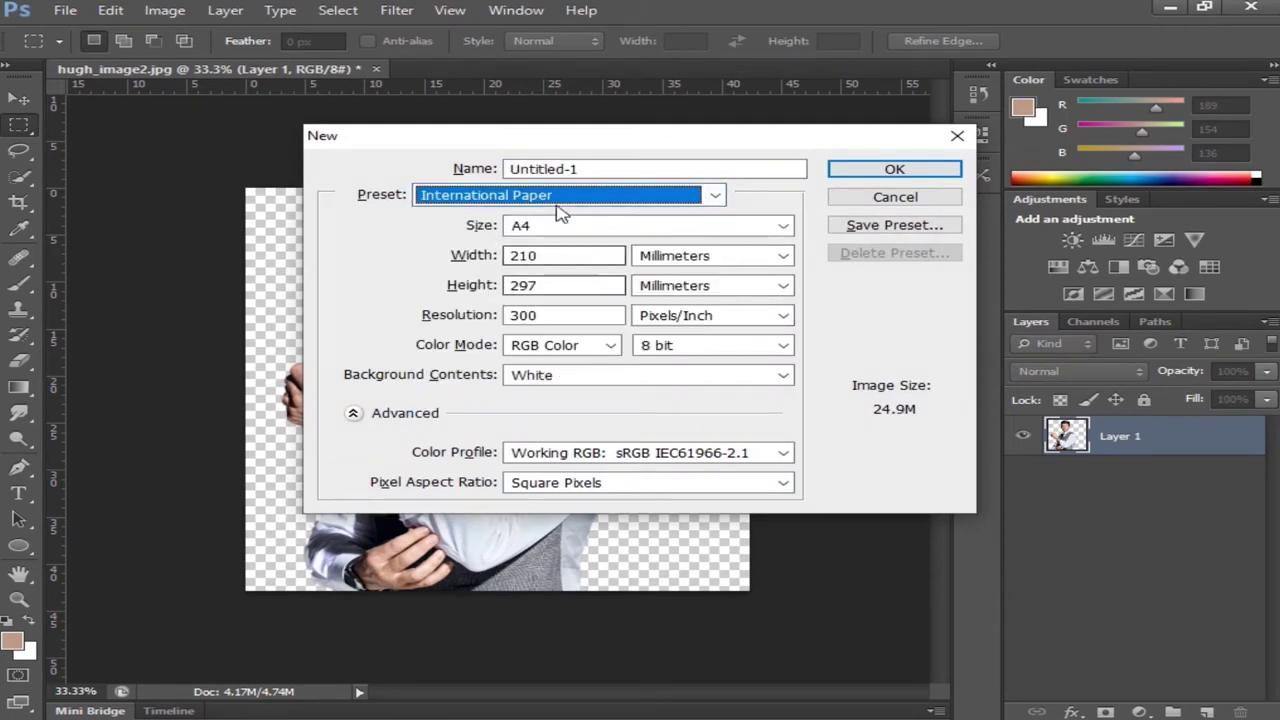
{"action": "left_click", "coordinate": [650, 376]}
{"action": "left_click", "coordinate": [584, 430]}
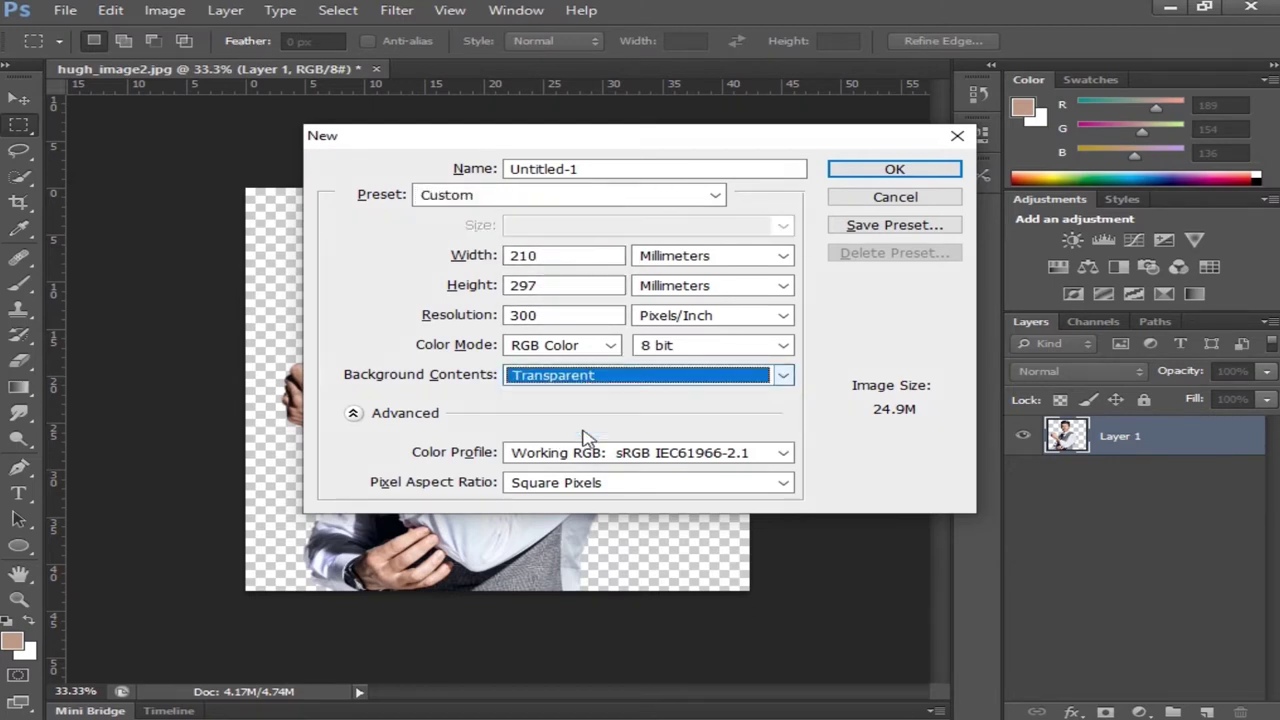
{"action": "left_click", "coordinate": [894, 170]}
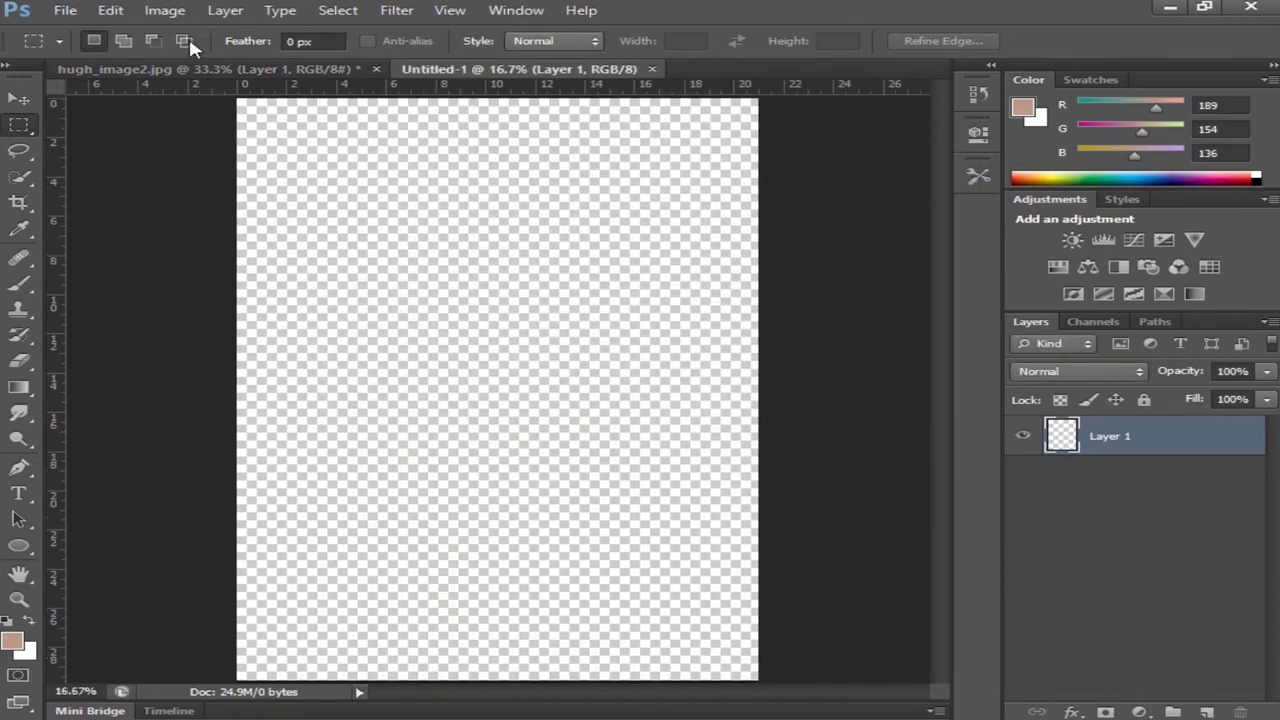
Step: Rotate the canvas 90° CW to landscape and return to the hugh_image2.jpg photo
{"action": "left_click", "coordinate": [165, 12]}
{"action": "mouse_move", "coordinate": [210, 192]}
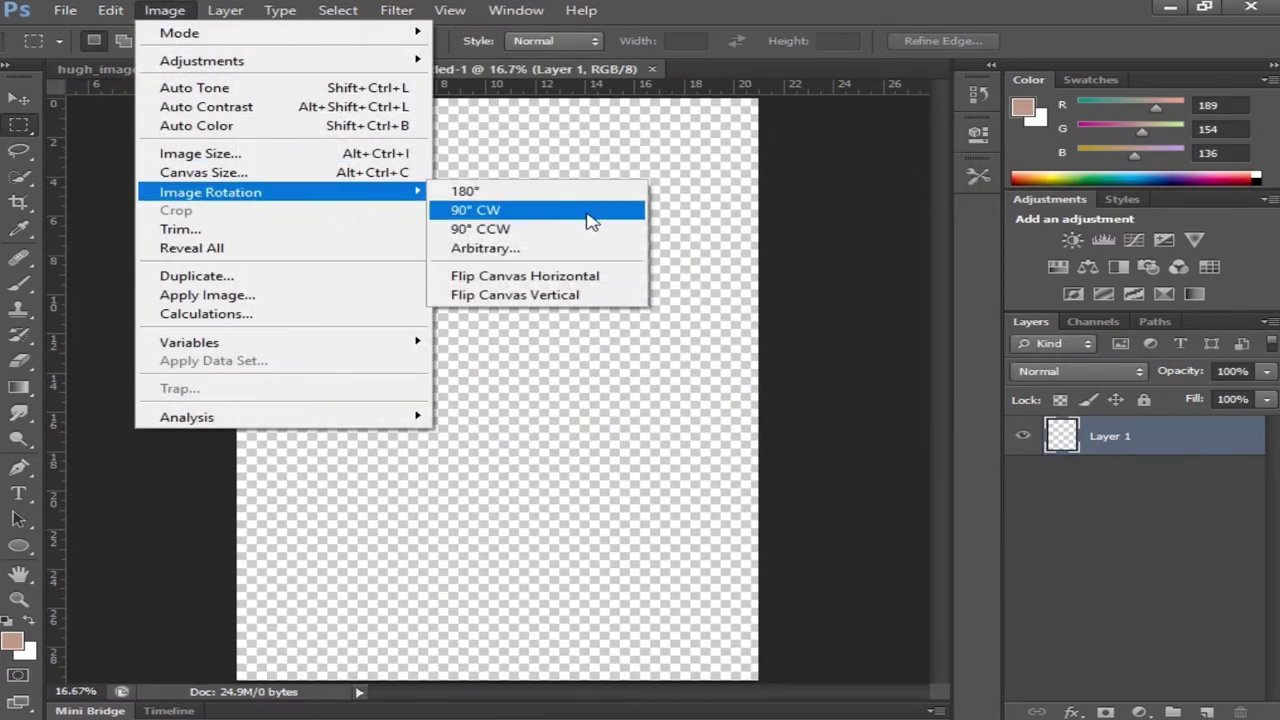
{"action": "left_click", "coordinate": [524, 216]}
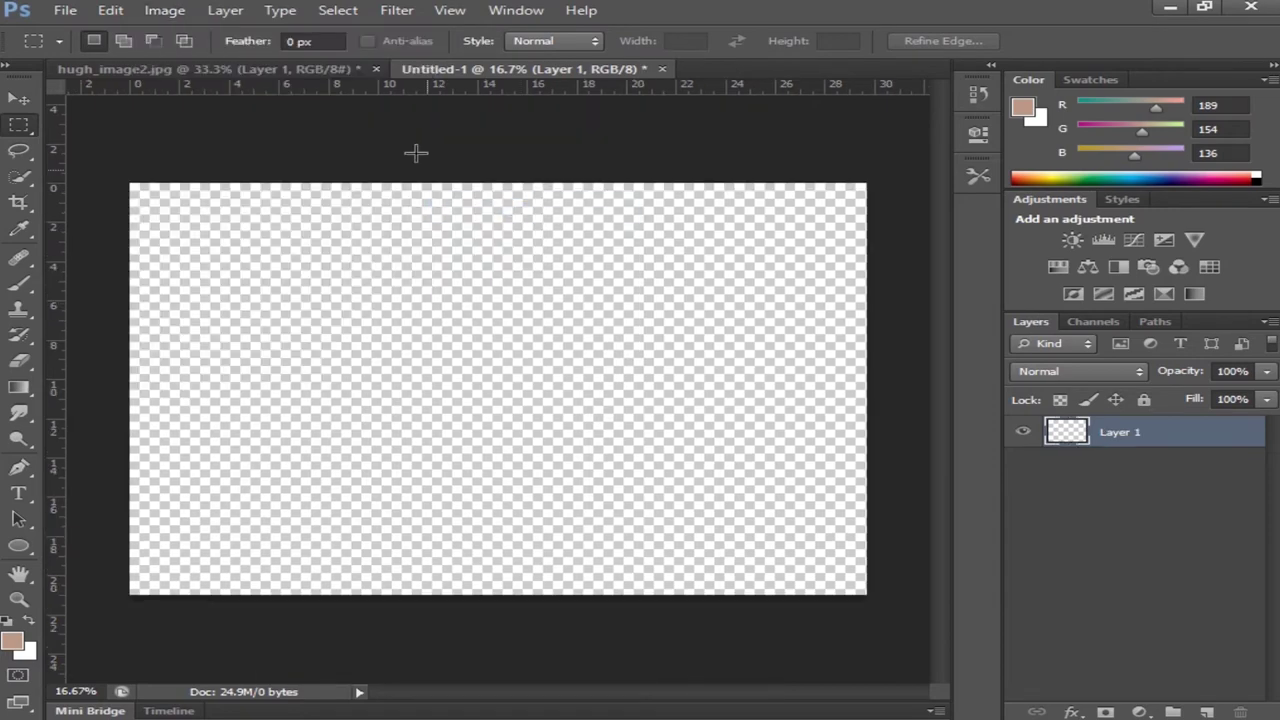
{"action": "left_click", "coordinate": [322, 70]}
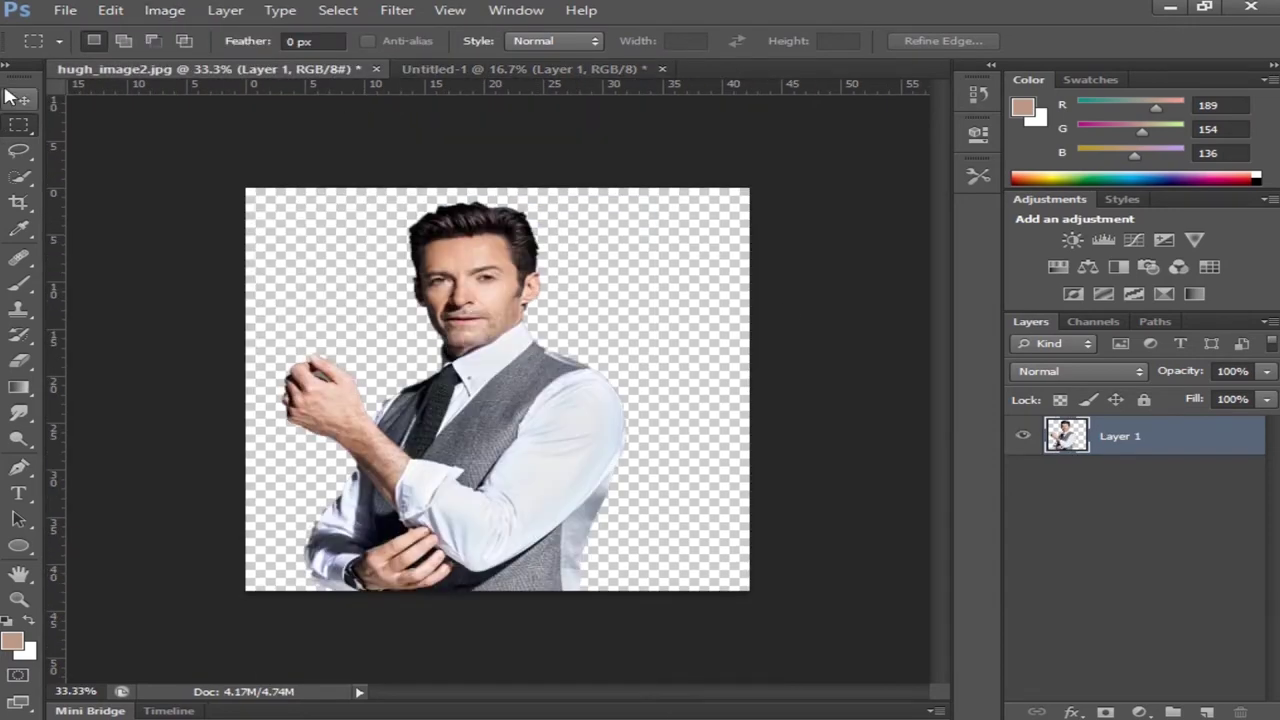
Step: Drag the cut-out man into Untitled-1 and position him at the bottom-left
{"action": "key", "text": "v"}
{"action": "left_click_drag", "start_coordinate": [517, 477], "coordinate": [561, 65]}
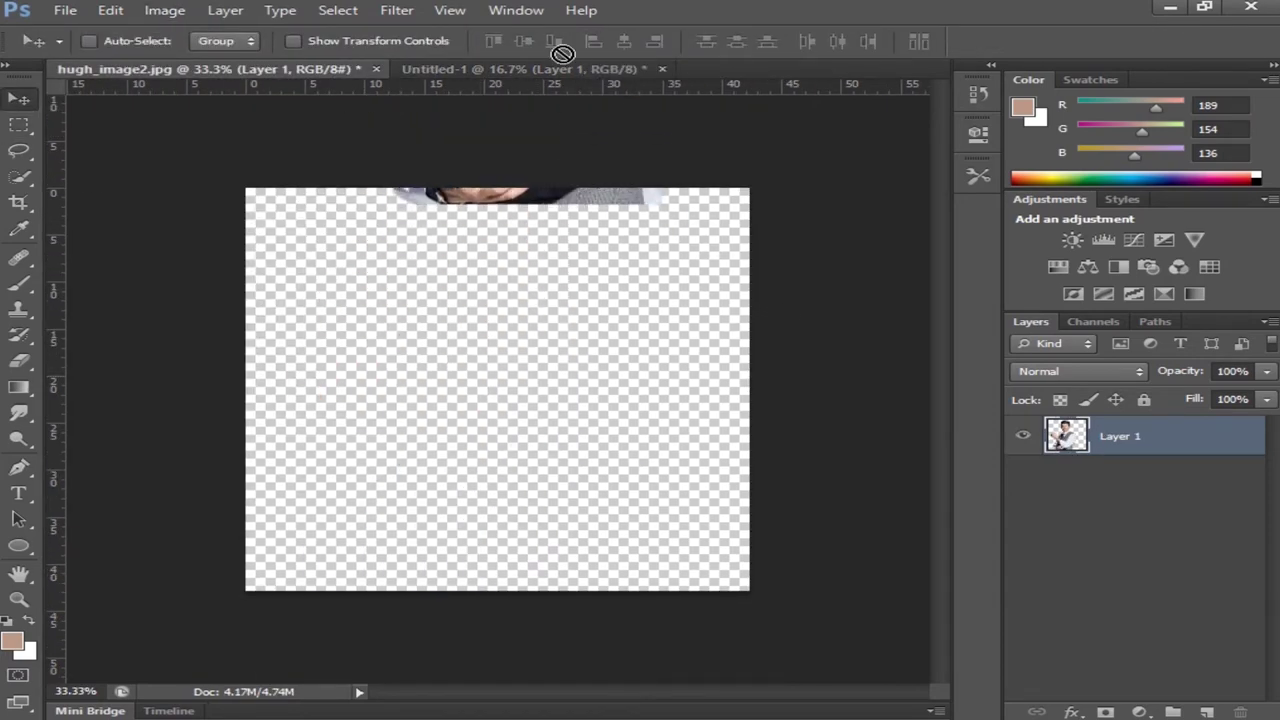
{"action": "left_click_drag", "start_coordinate": [561, 65], "coordinate": [391, 434]}
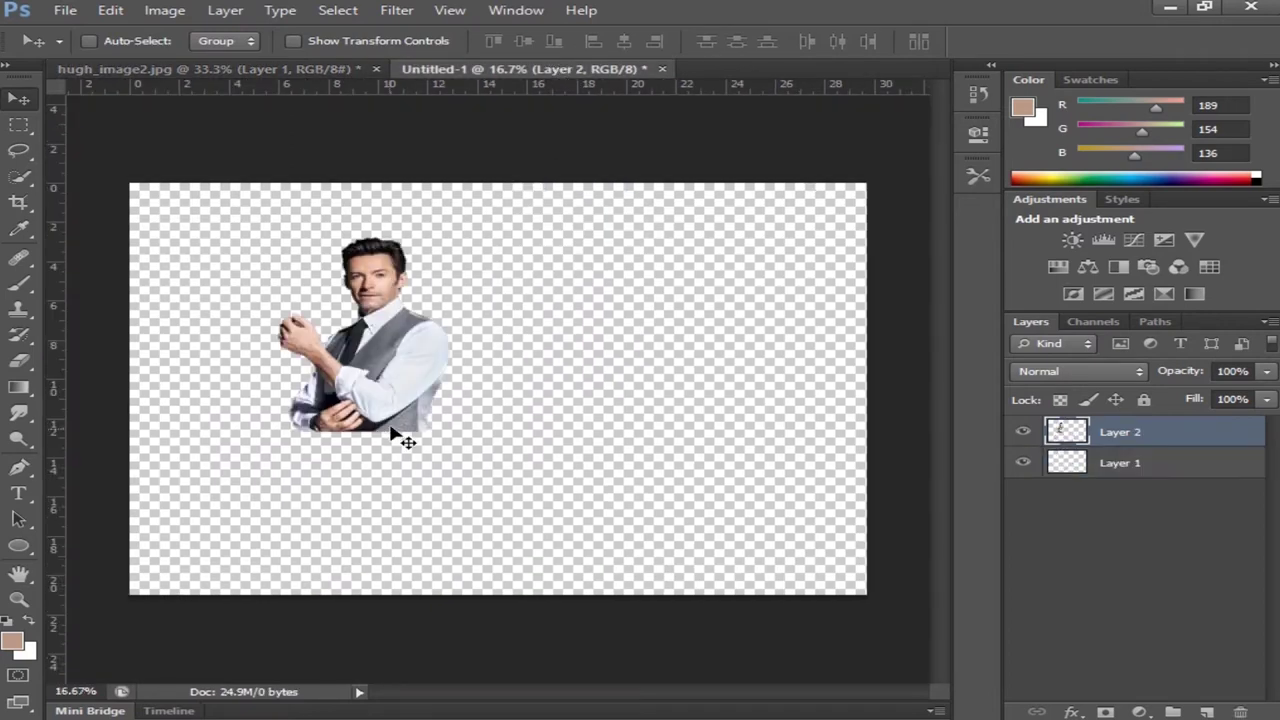
{"action": "mouse_move", "coordinate": [393, 366]}
{"action": "left_mouse_down"}
{"action": "mouse_move", "coordinate": [280, 507]}
{"action": "mouse_move", "coordinate": [299, 528]}
{"action": "left_mouse_up"}
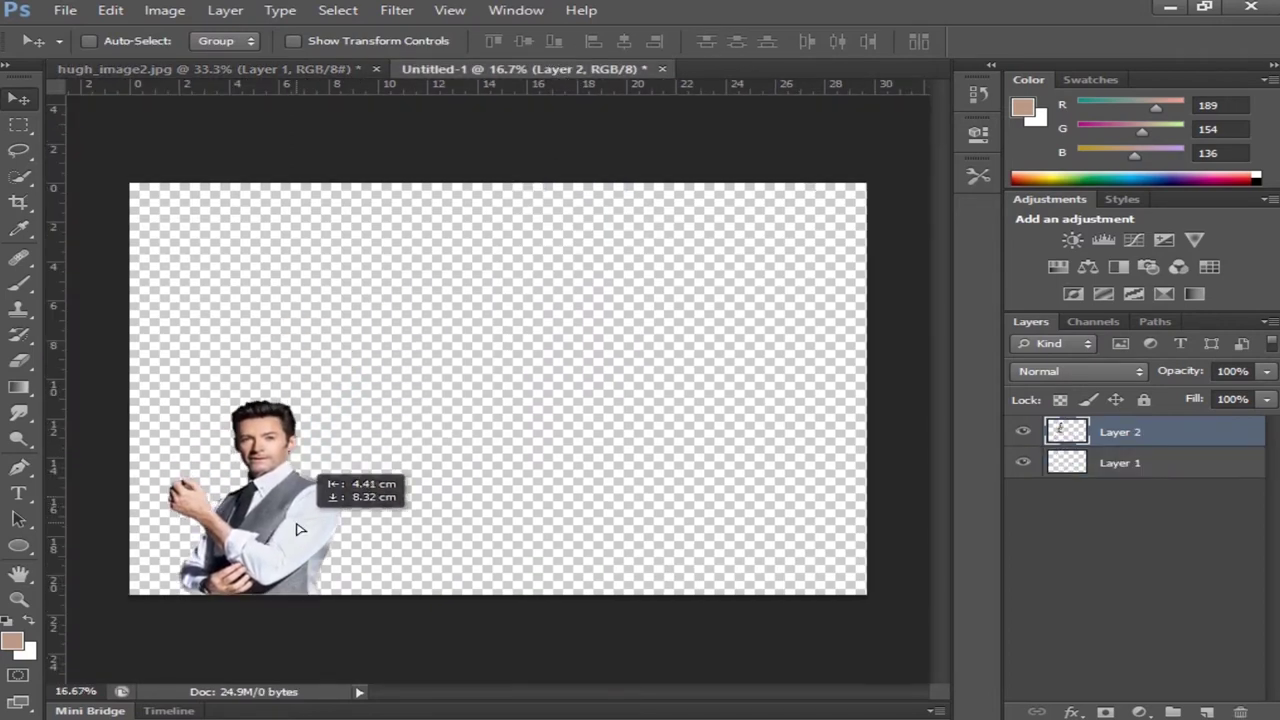
Step: Scale the man up to about 206% and nudge him left
{"action": "key", "text": "ctrl+t"}
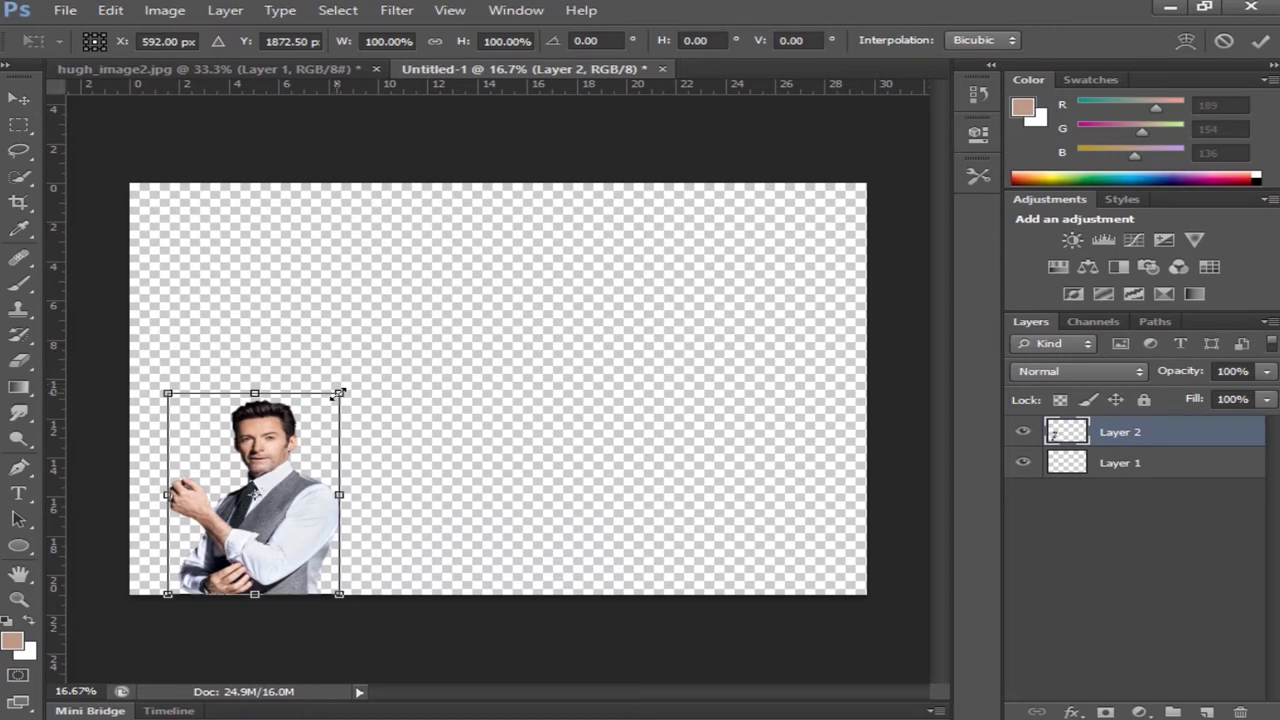
{"action": "left_click_drag", "start_coordinate": [340, 392], "coordinate": [536, 186]}
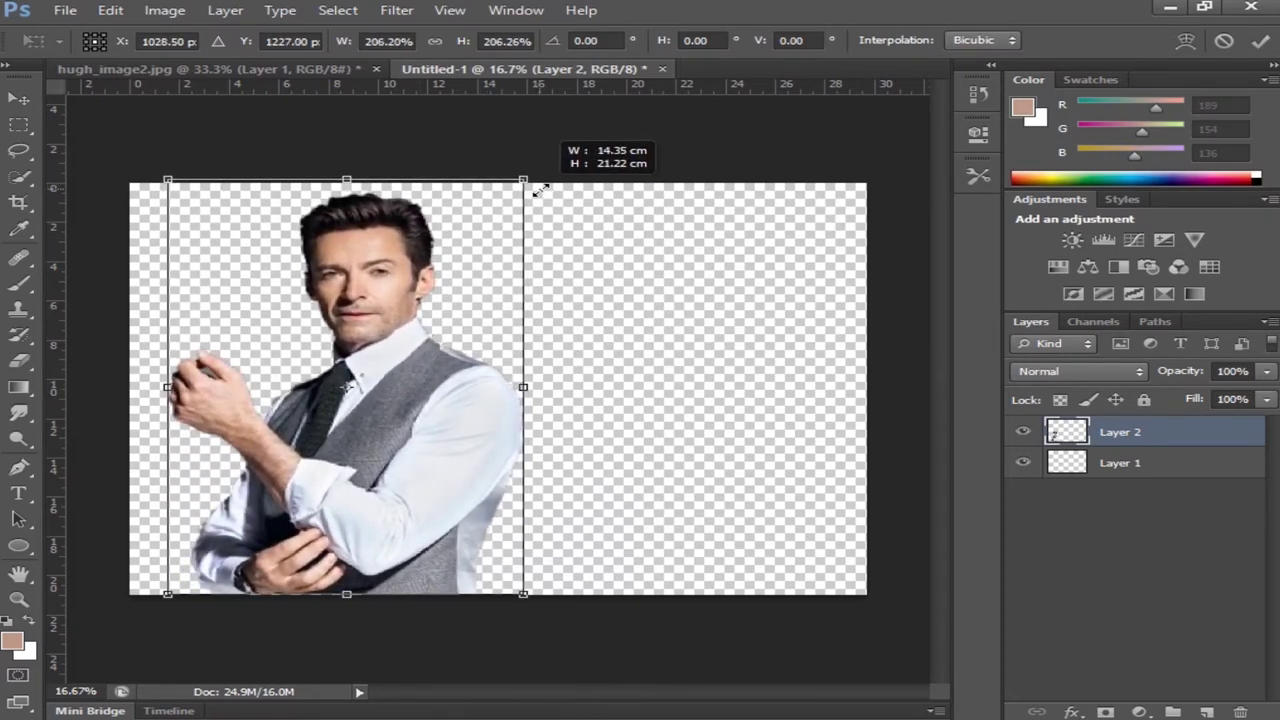
{"action": "left_click_drag", "start_coordinate": [415, 482], "coordinate": [389, 476]}
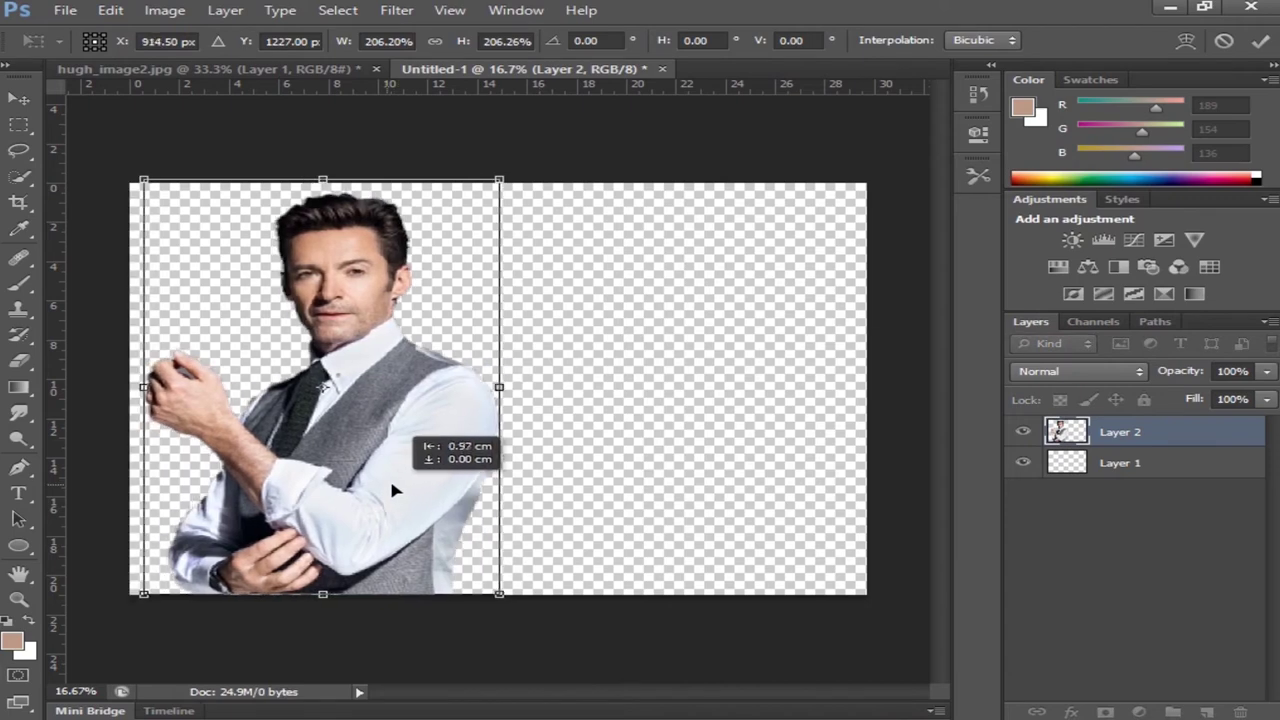
{"action": "key", "text": "Return"}
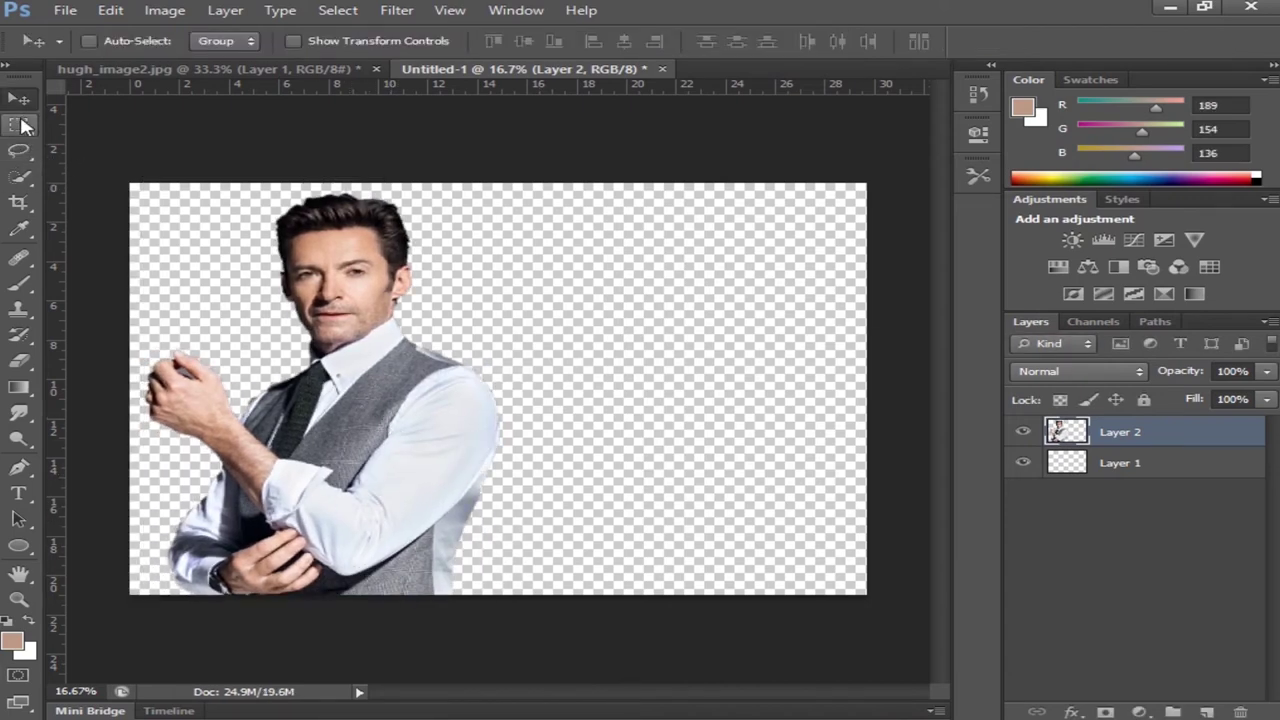
Step: Select a single-pixel column at the face's right edge and copy it to a new layer
{"action": "left_click", "coordinate": [22, 125]}
{"action": "right_click", "coordinate": [24, 133]}
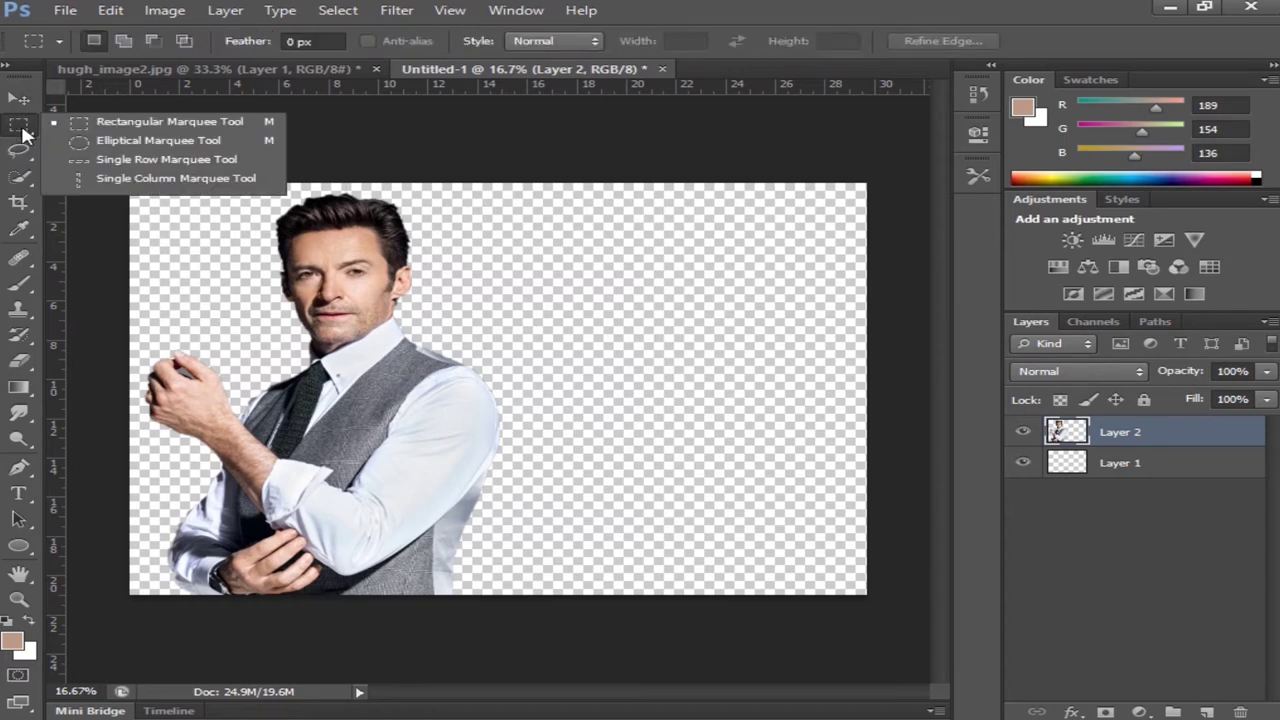
{"action": "left_click", "coordinate": [148, 180]}
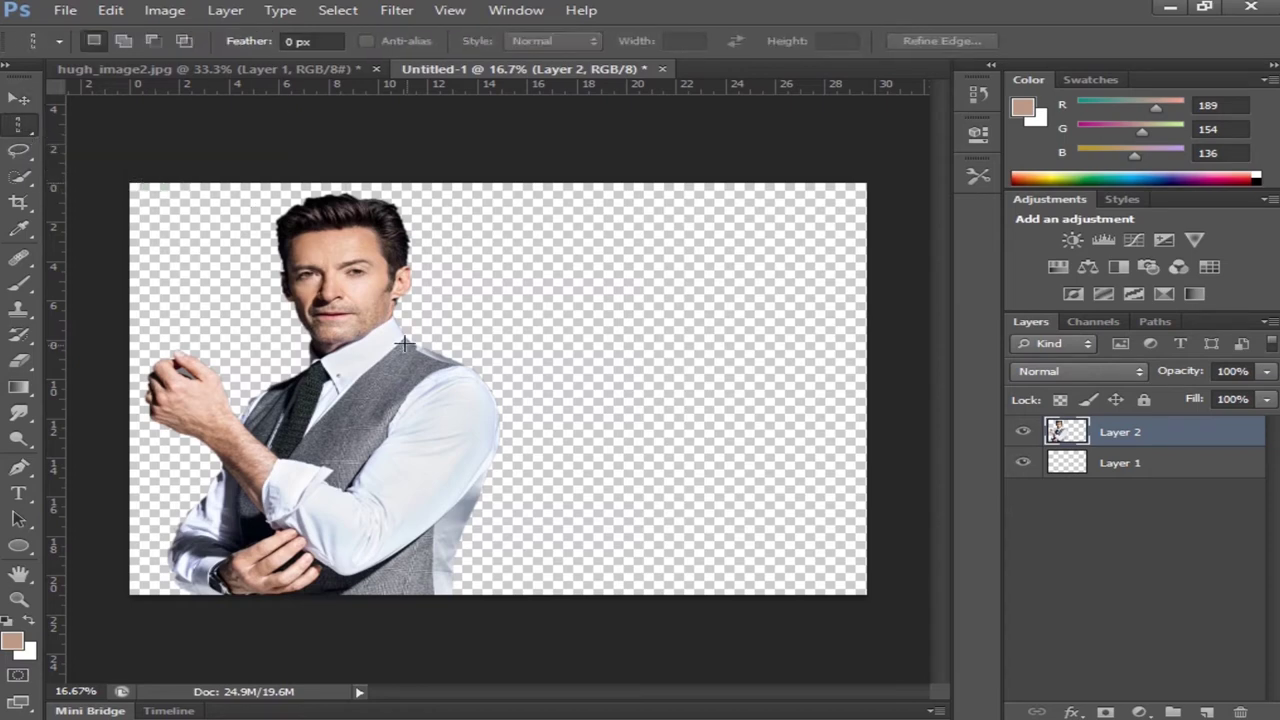
{"action": "left_click", "coordinate": [343, 270]}
{"action": "left_click_drag", "start_coordinate": [347, 250], "coordinate": [383, 251]}
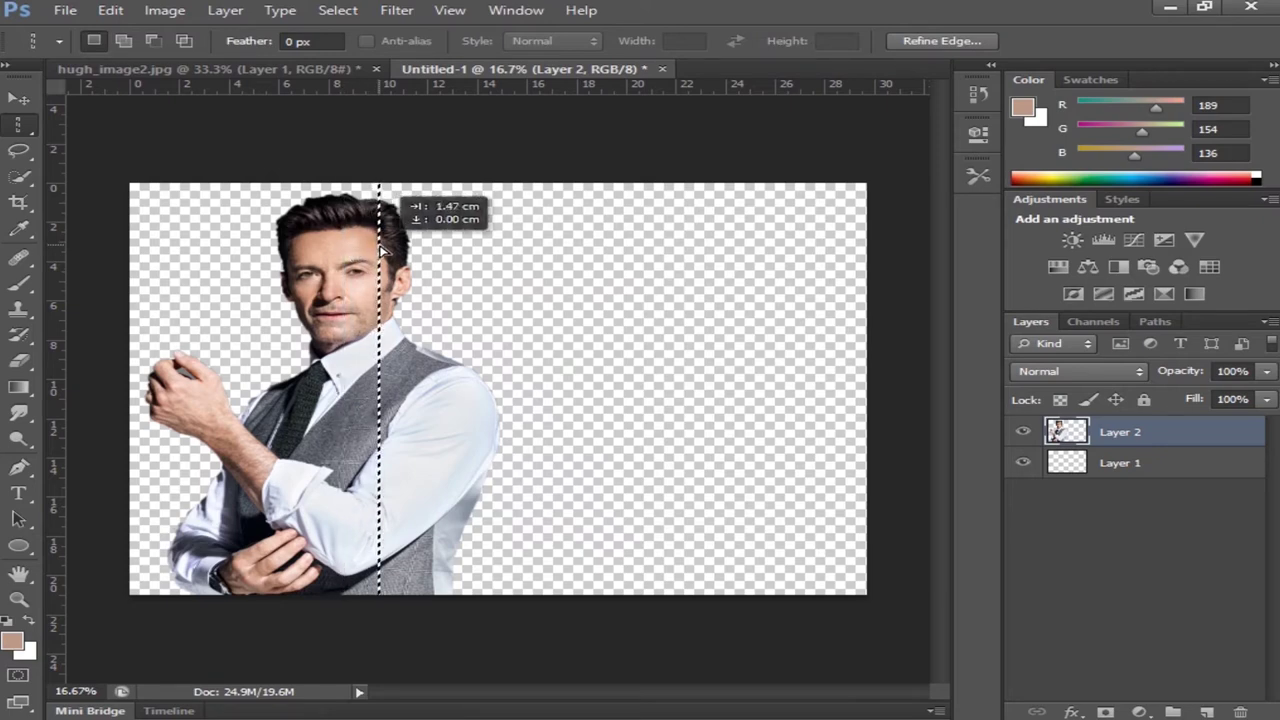
{"action": "left_click_drag", "start_coordinate": [381, 246], "coordinate": [381, 247]}
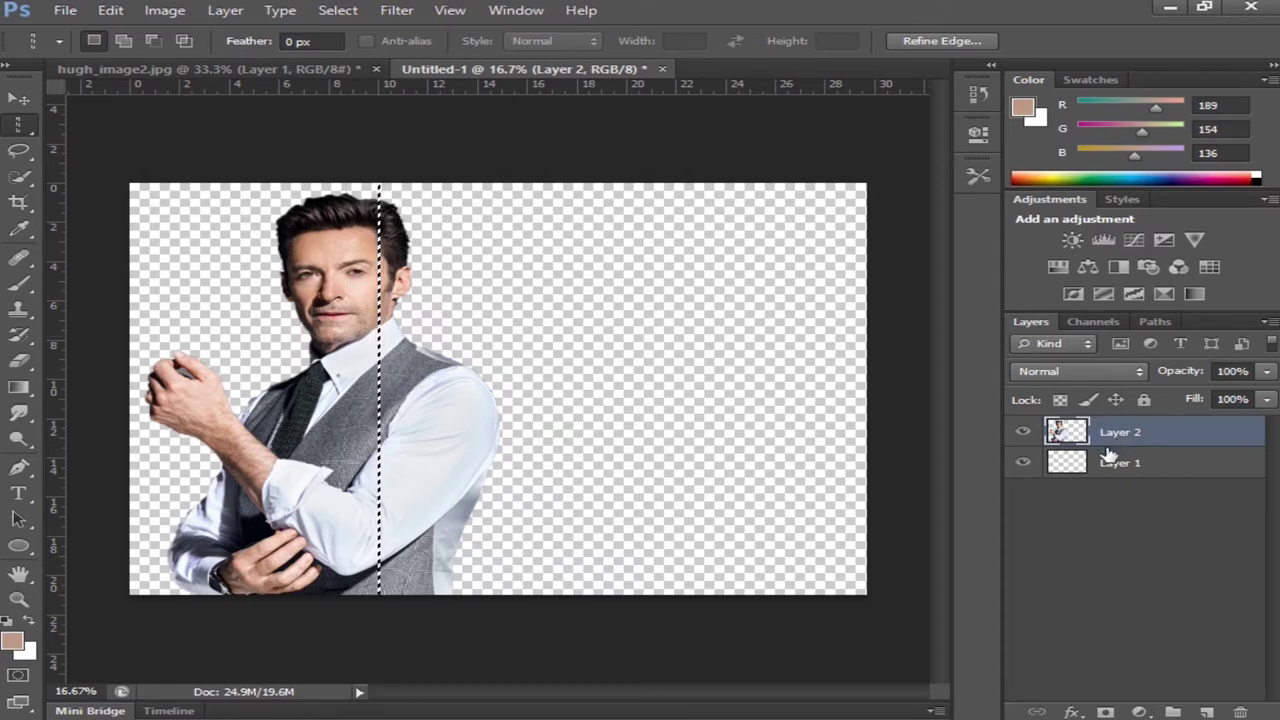
{"action": "key", "text": "ctrl+j"}
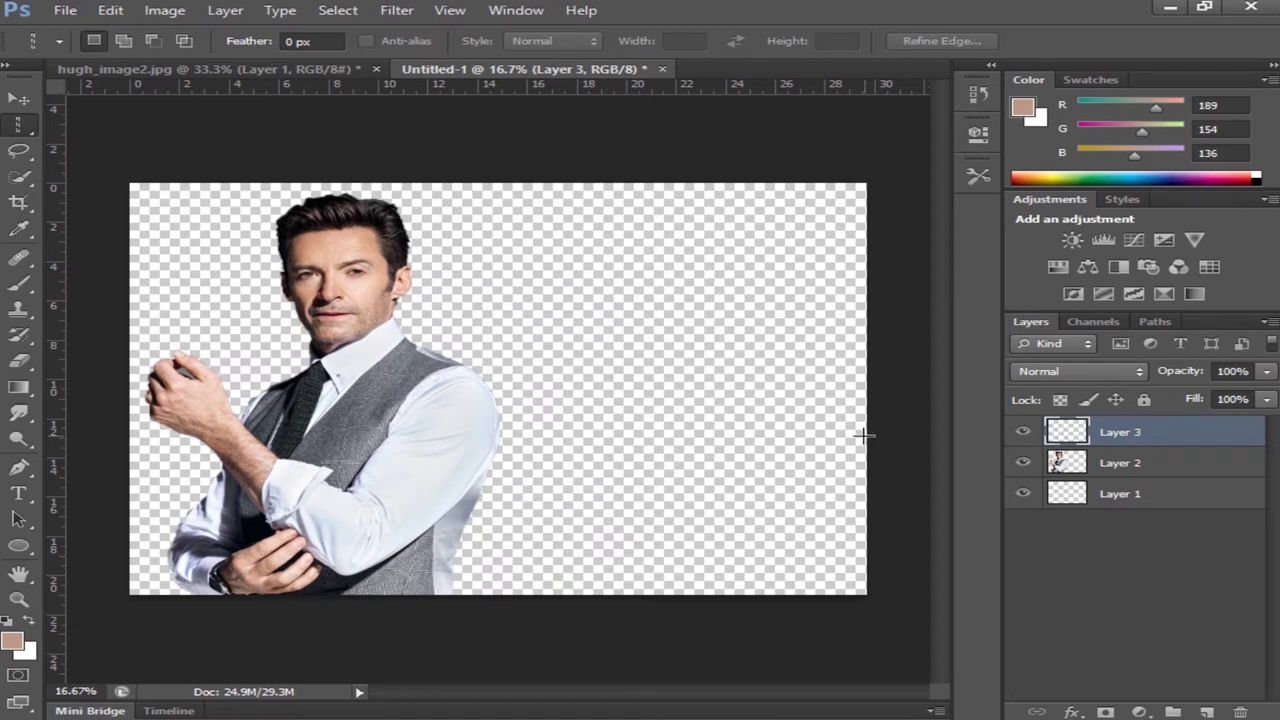
Step: Stretch the pixel strip into streaks reaching the right edge and move them behind the man
{"action": "key", "text": "ctrl+t"}
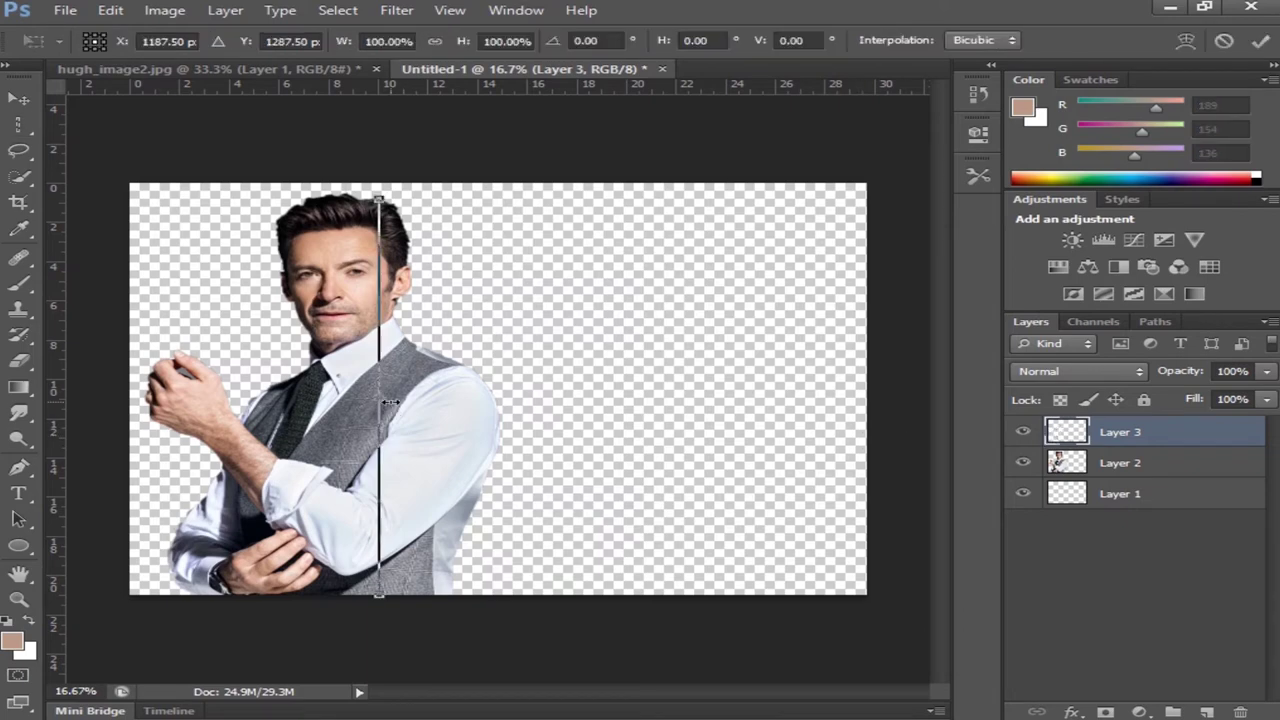
{"action": "left_click_drag", "start_coordinate": [390, 402], "coordinate": [928, 410]}
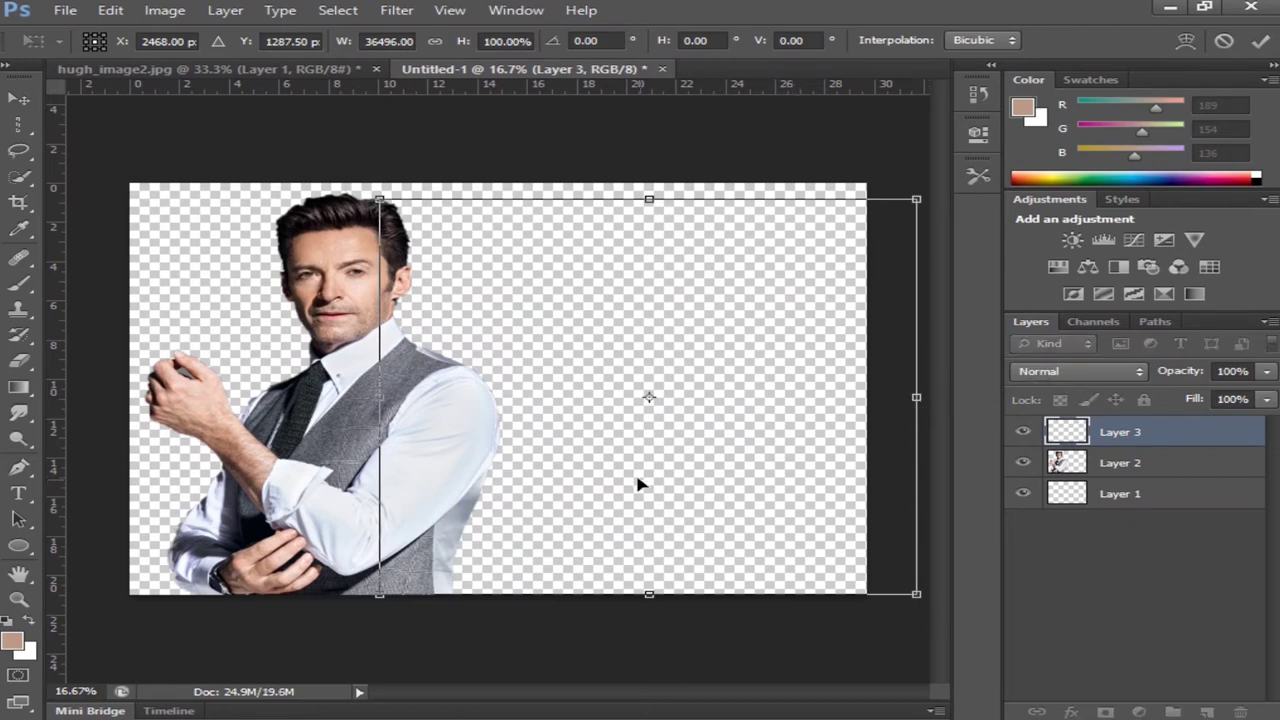
{"action": "key", "text": "Return"}
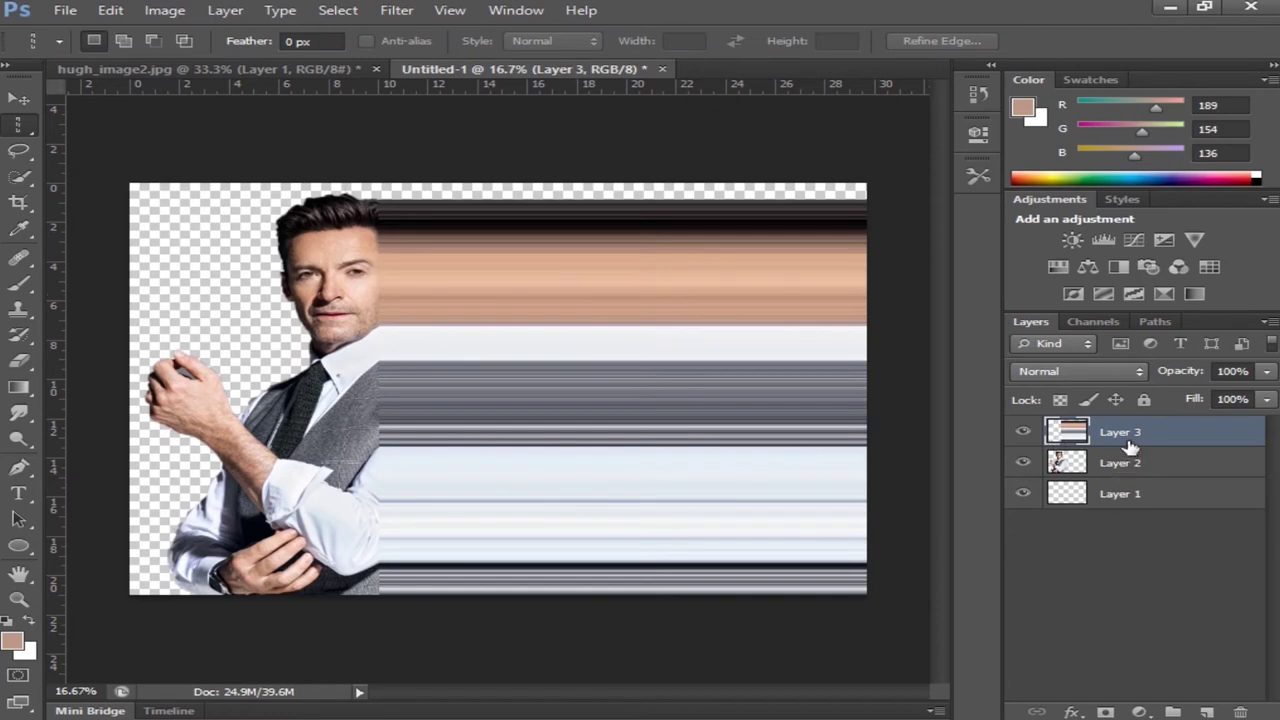
{"action": "left_click_drag", "start_coordinate": [1147, 453], "coordinate": [1152, 485]}
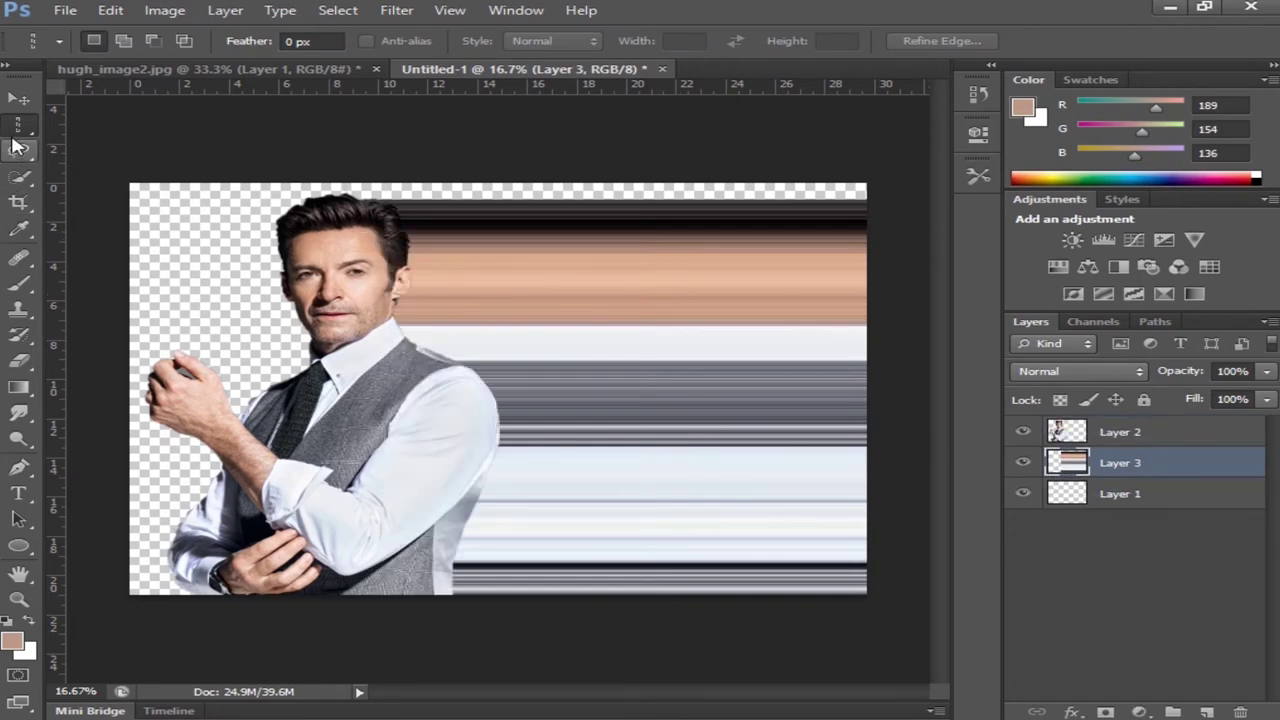
Step: Switch to the Move tool and begin transforming the streak layer
{"action": "left_click", "coordinate": [19, 104]}
{"action": "left_click", "coordinate": [24, 122]}
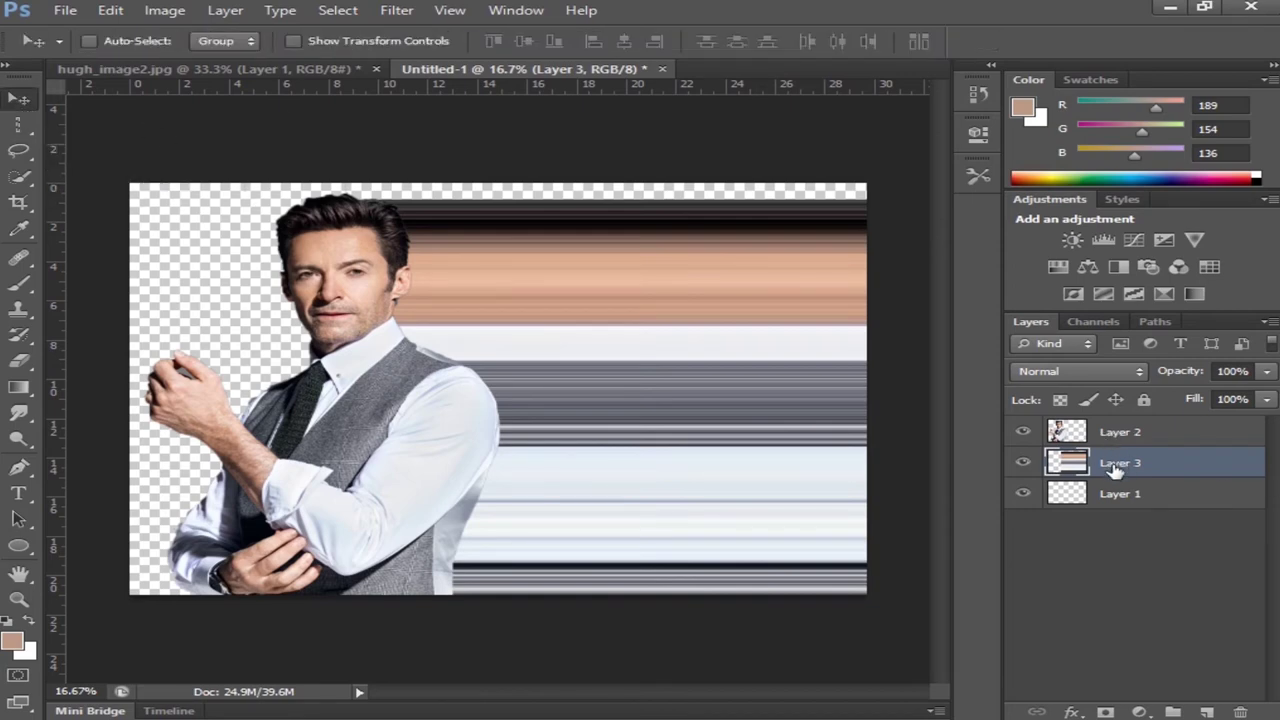
{"action": "key", "text": "ctrl+t"}
Step: Warp the streaks by dragging the right-side handles into a twisting ribbon
{"action": "right_click", "coordinate": [597, 358]}
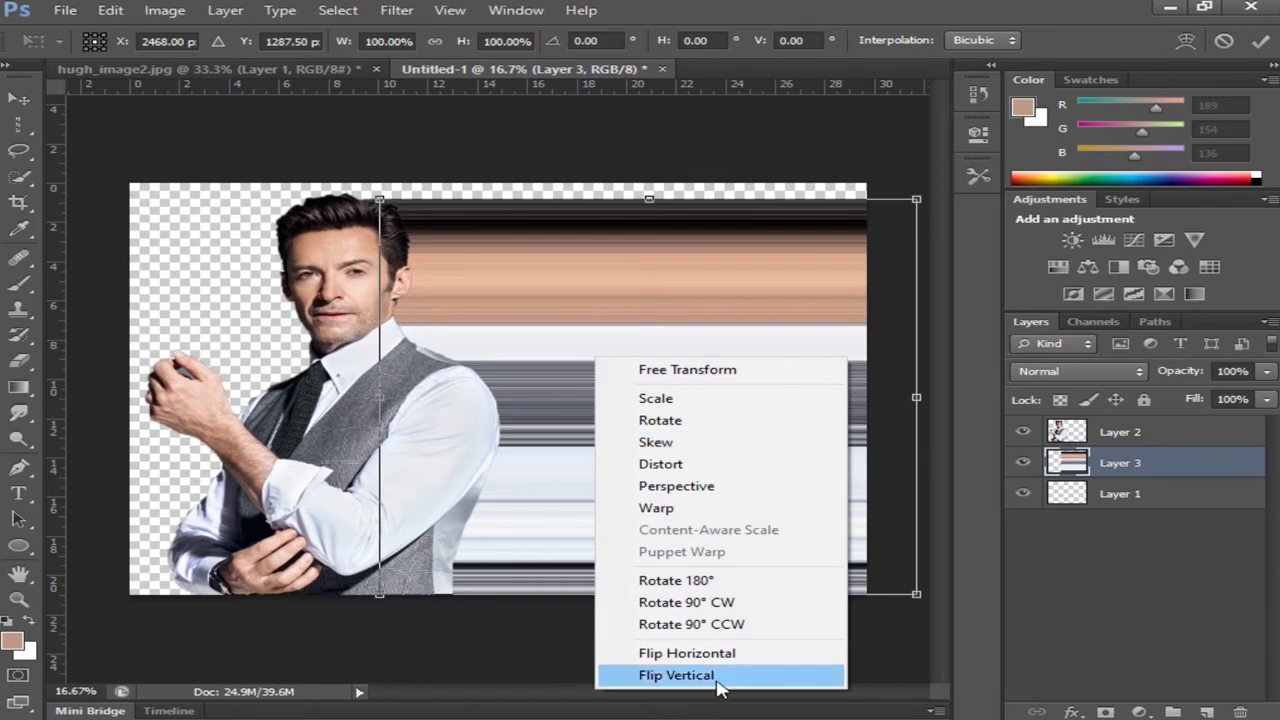
{"action": "left_click", "coordinate": [686, 510]}
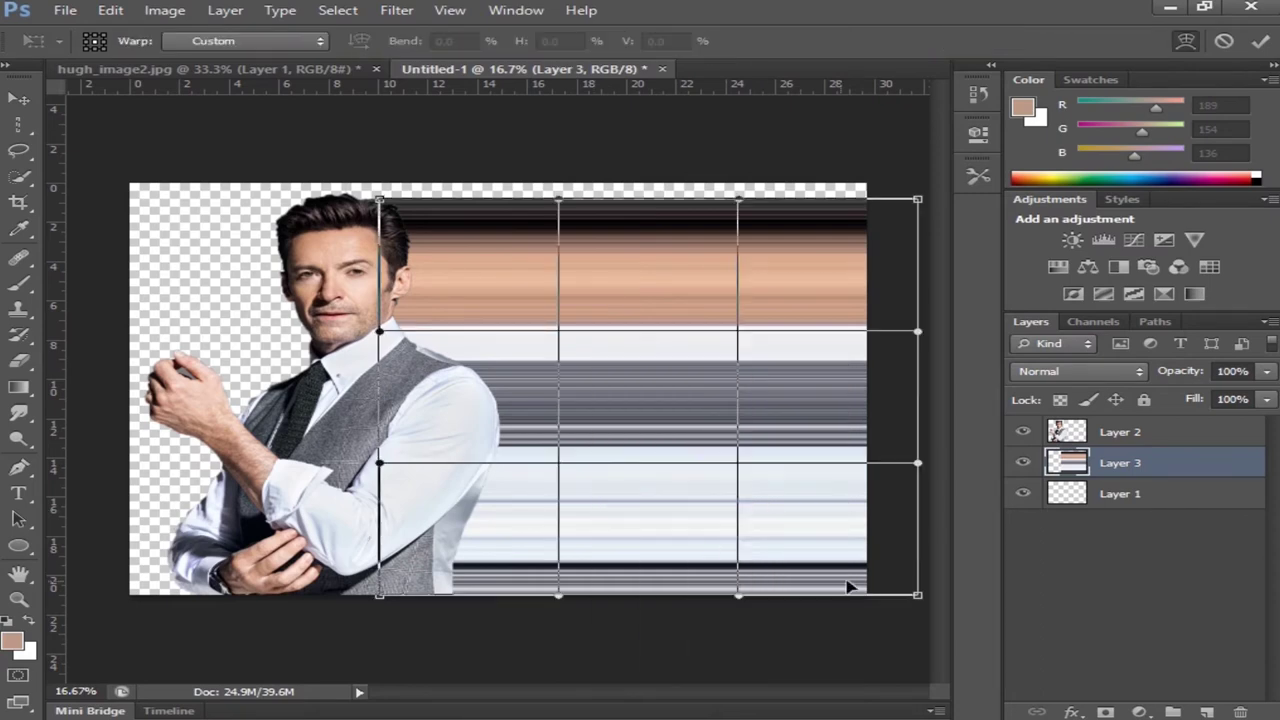
{"action": "left_click", "coordinate": [570, 580], "text": "alt"}
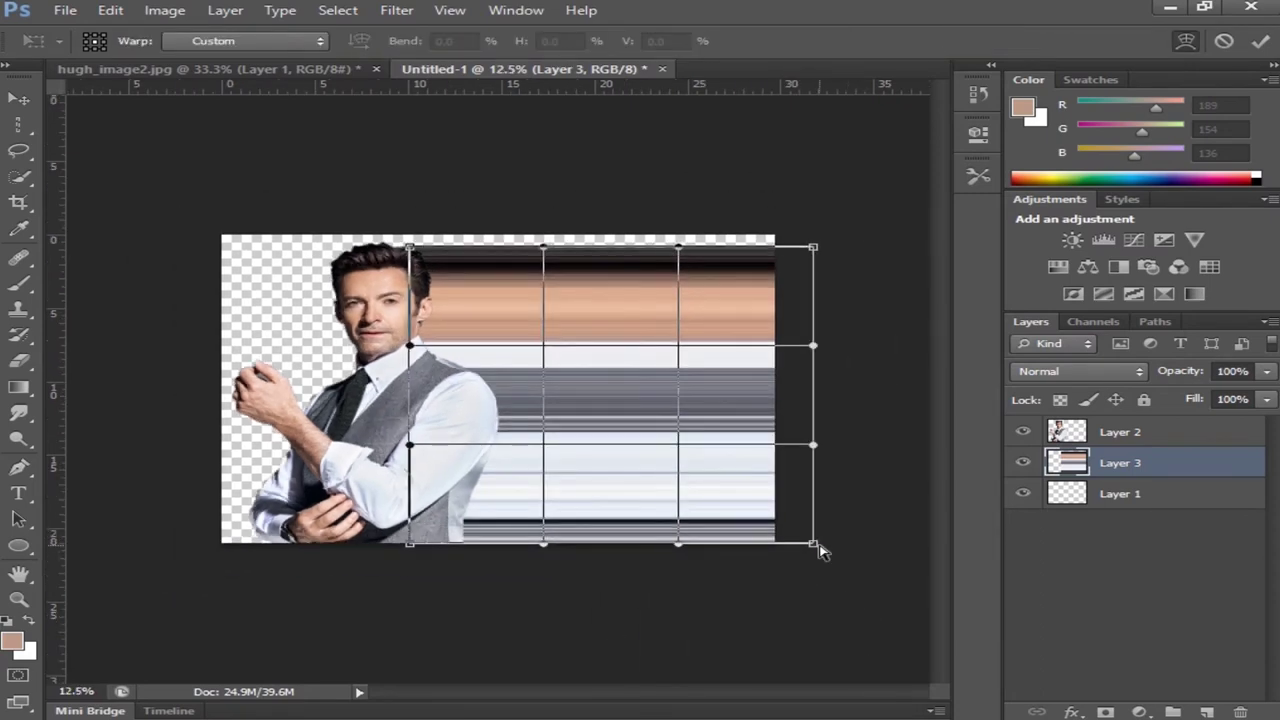
{"action": "left_click_drag", "start_coordinate": [815, 547], "coordinate": [810, 222]}
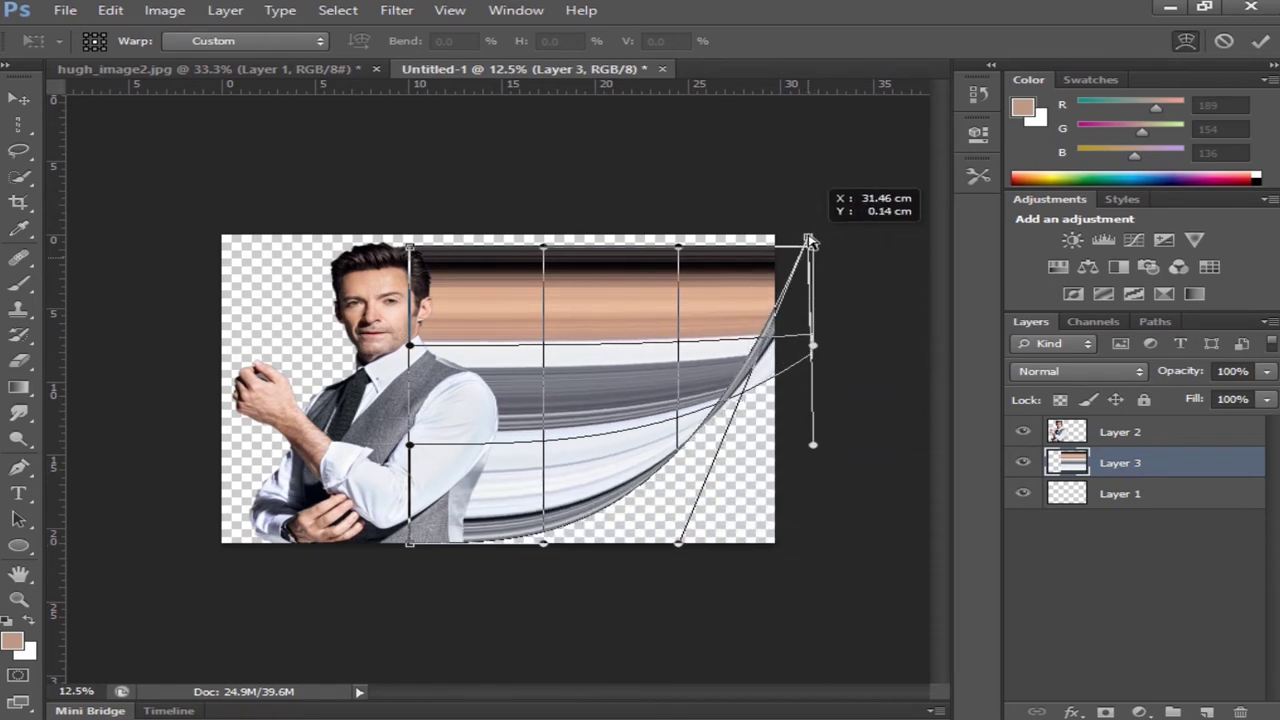
{"action": "left_click_drag", "start_coordinate": [813, 250], "coordinate": [791, 637]}
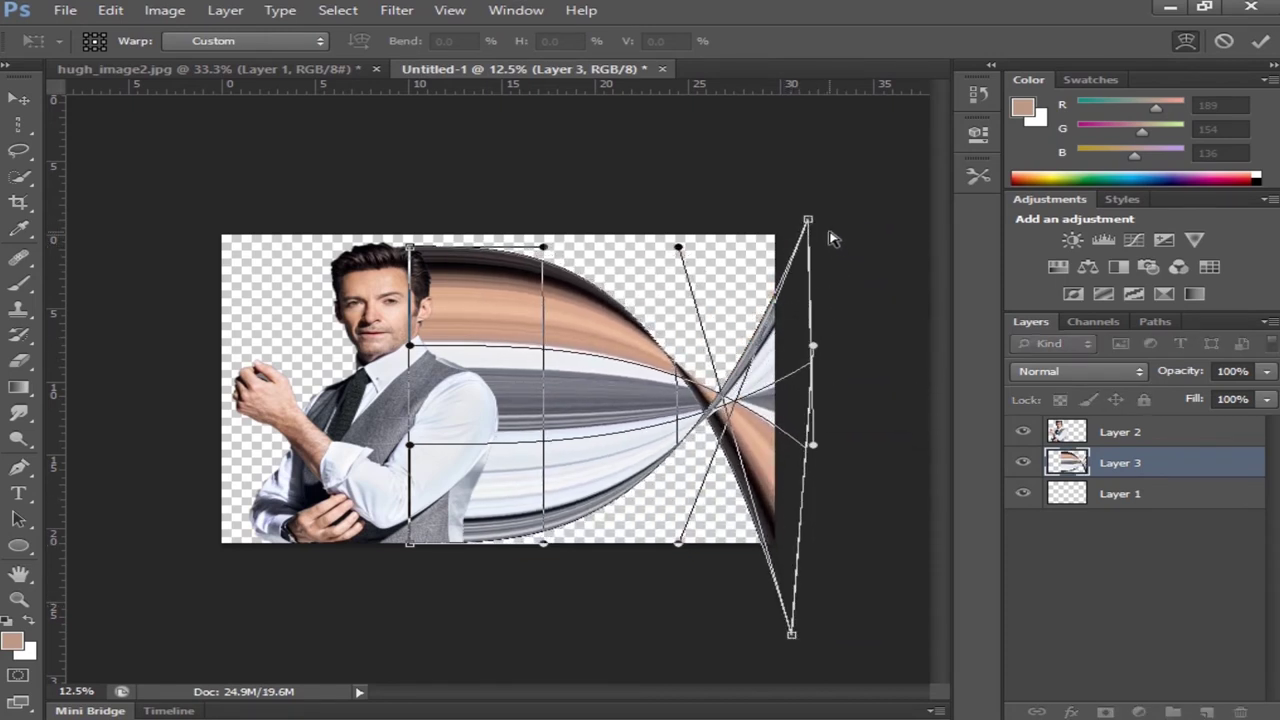
{"action": "left_click_drag", "start_coordinate": [810, 222], "coordinate": [815, 143]}
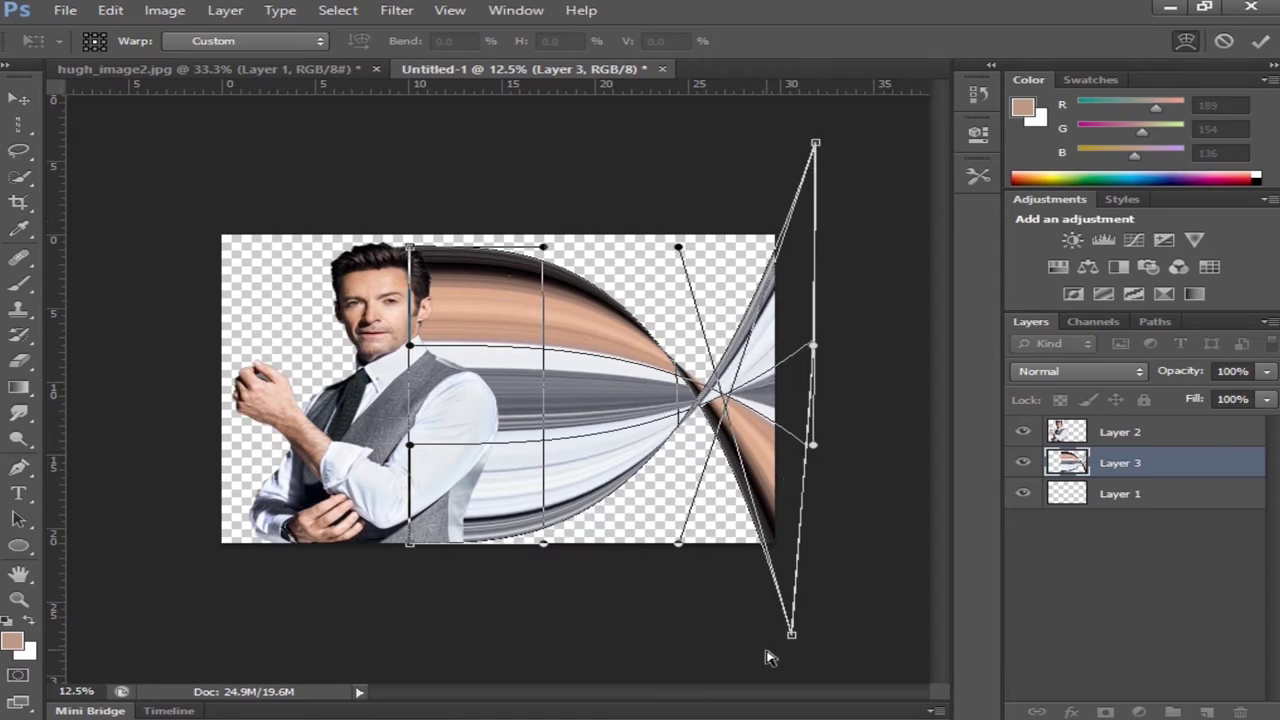
{"action": "left_click_drag", "start_coordinate": [793, 644], "coordinate": [792, 652]}
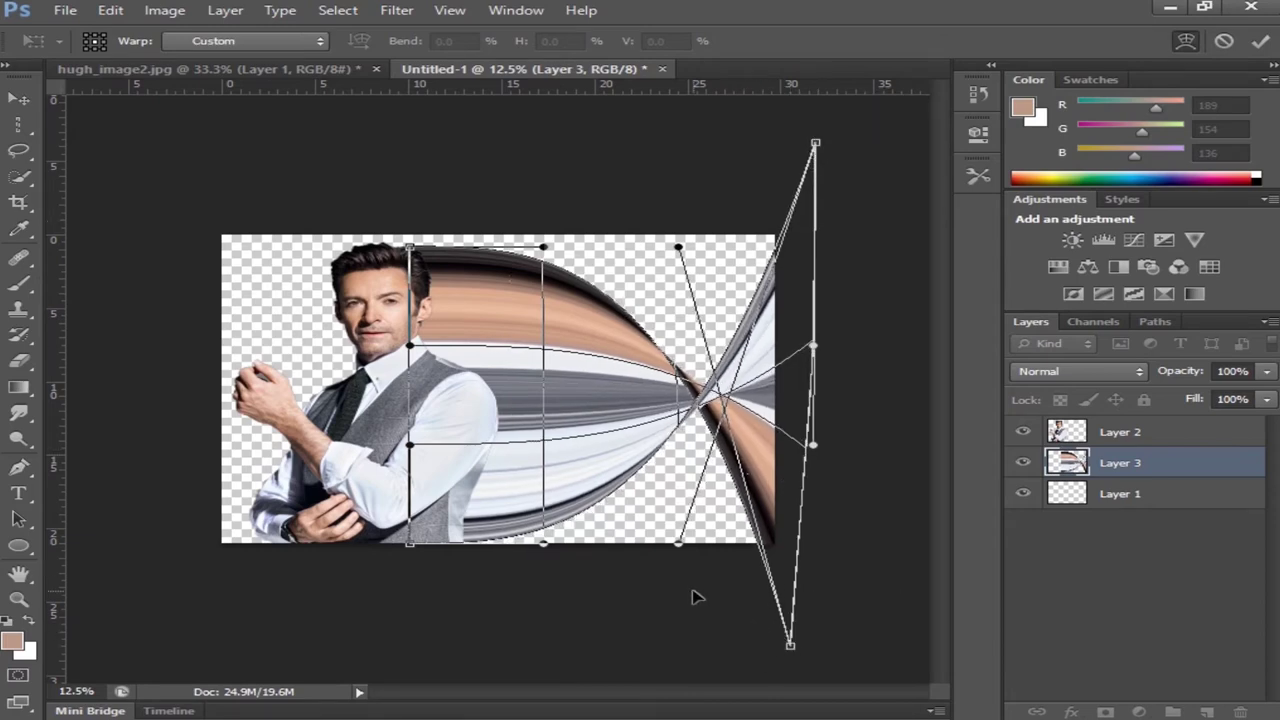
{"action": "key", "text": "Return"}
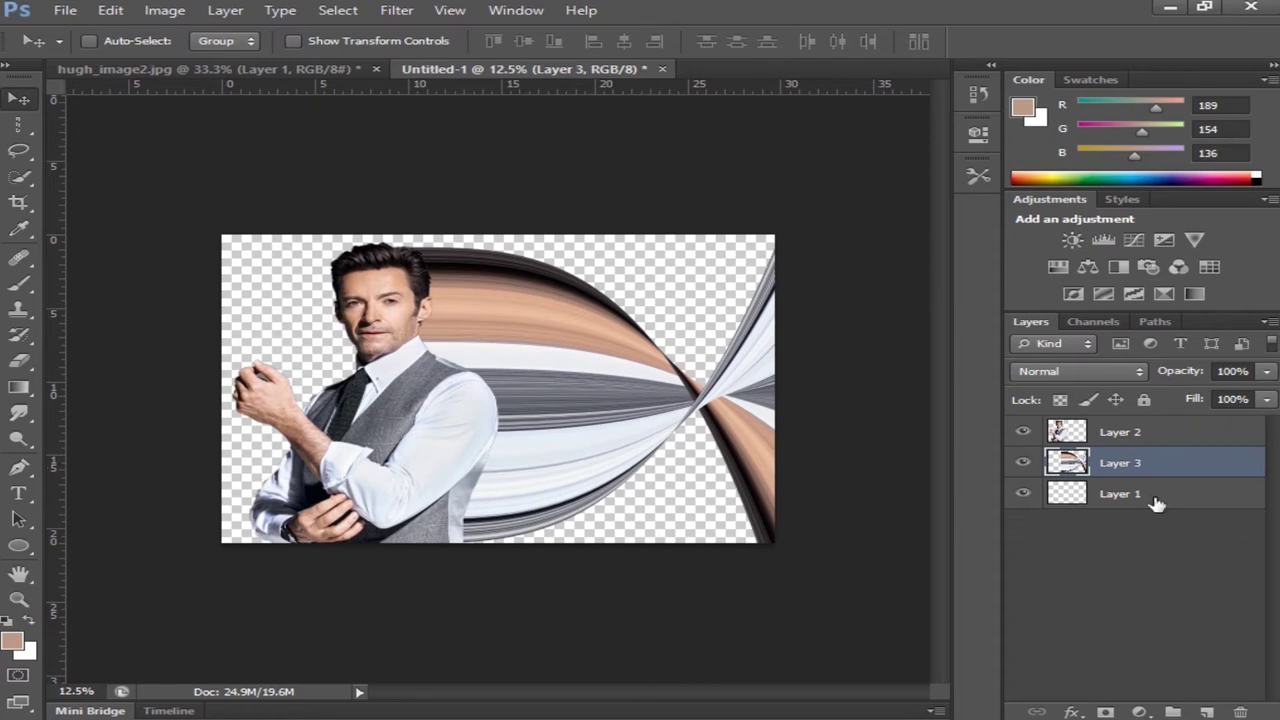
Step: Add an empty layer above Layer 1, pick the Brush tool and reset default black/white colours
{"action": "left_click", "coordinate": [1150, 495]}
{"action": "left_click", "coordinate": [1140, 464]}
{"action": "left_click", "coordinate": [1138, 505]}
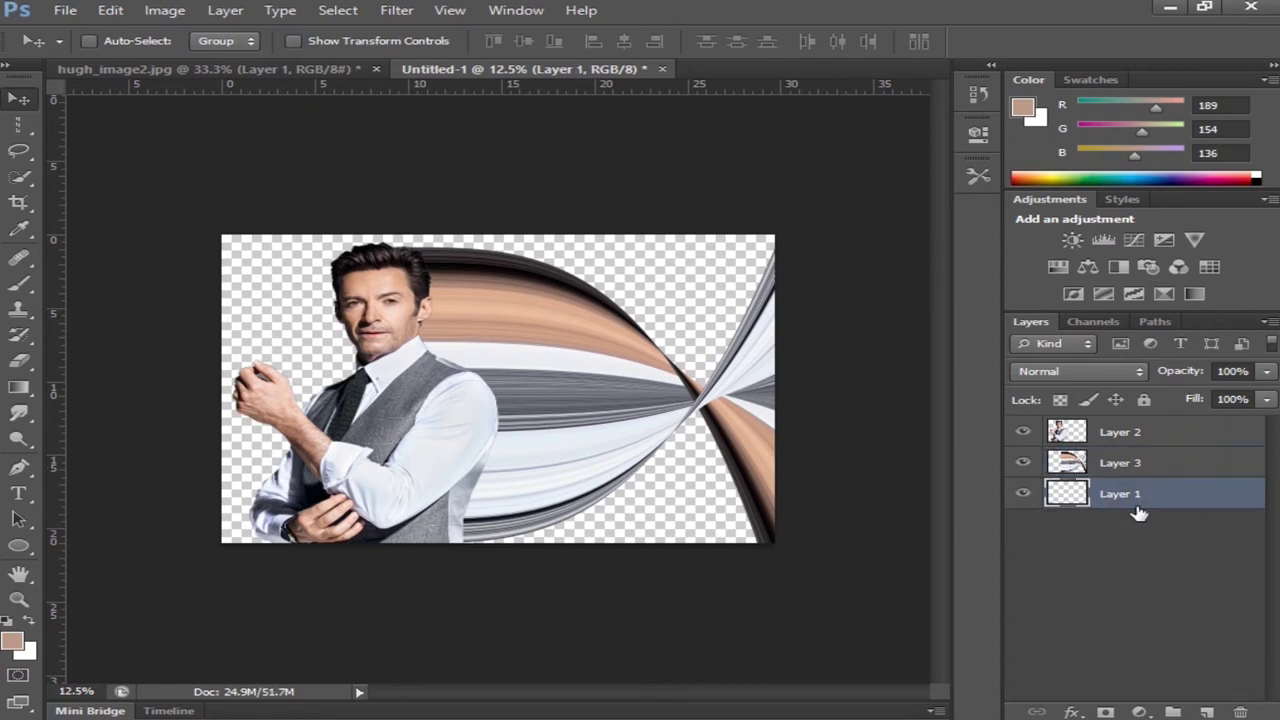
{"action": "left_click", "coordinate": [1207, 712]}
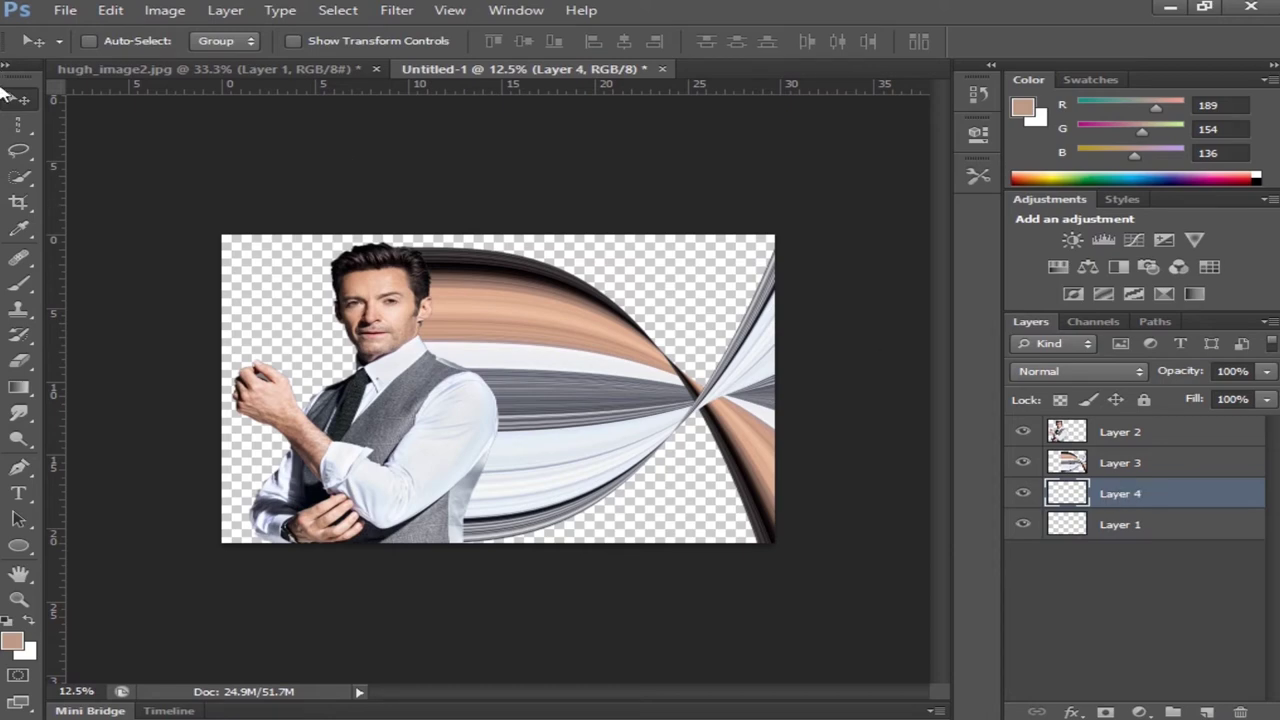
{"action": "left_click", "coordinate": [20, 283]}
{"action": "left_click", "coordinate": [24, 291]}
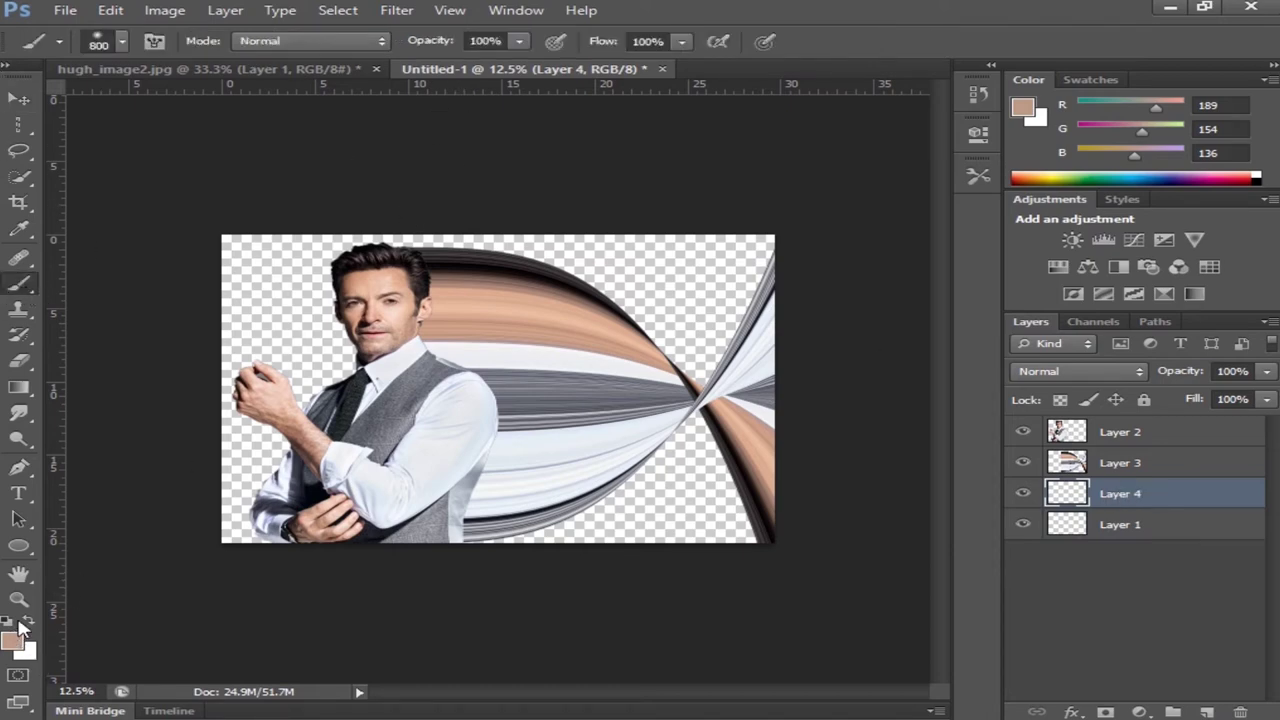
{"action": "key", "text": "d"}
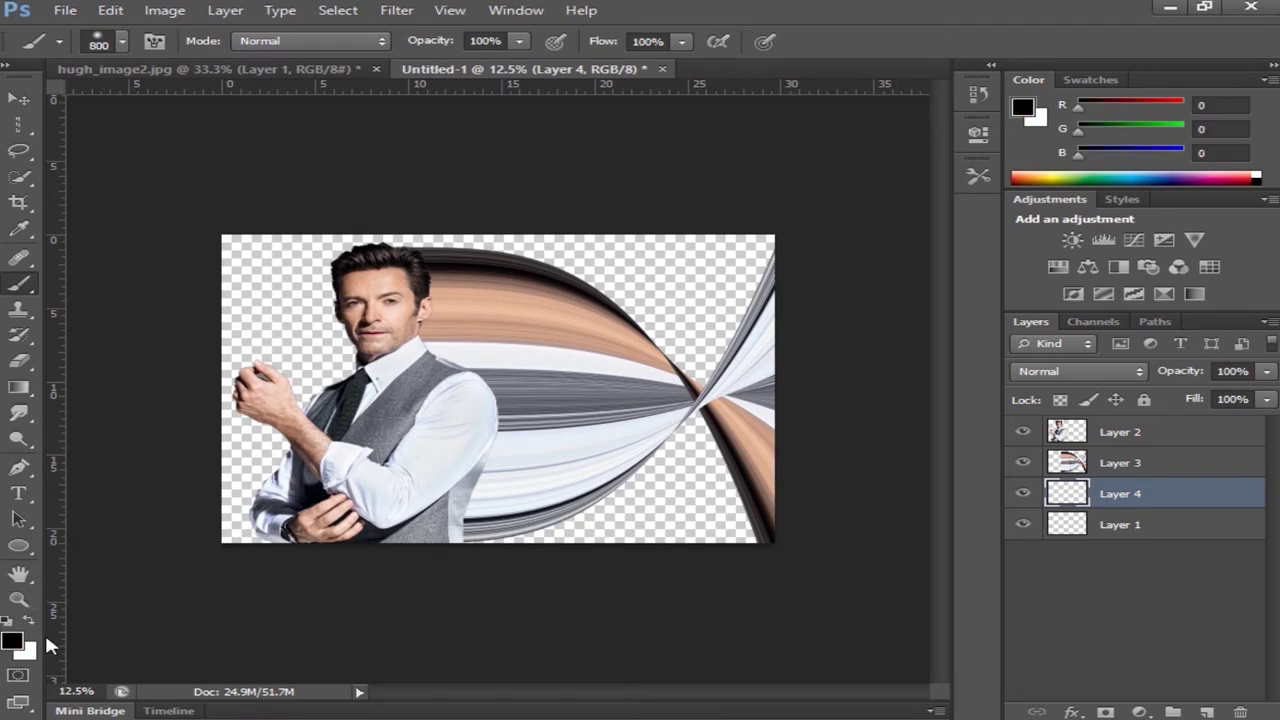
Step: Sample a skin tone from the streaks as foreground colour, deepen it slightly, and confirm
{"action": "left_click", "coordinate": [12, 643]}
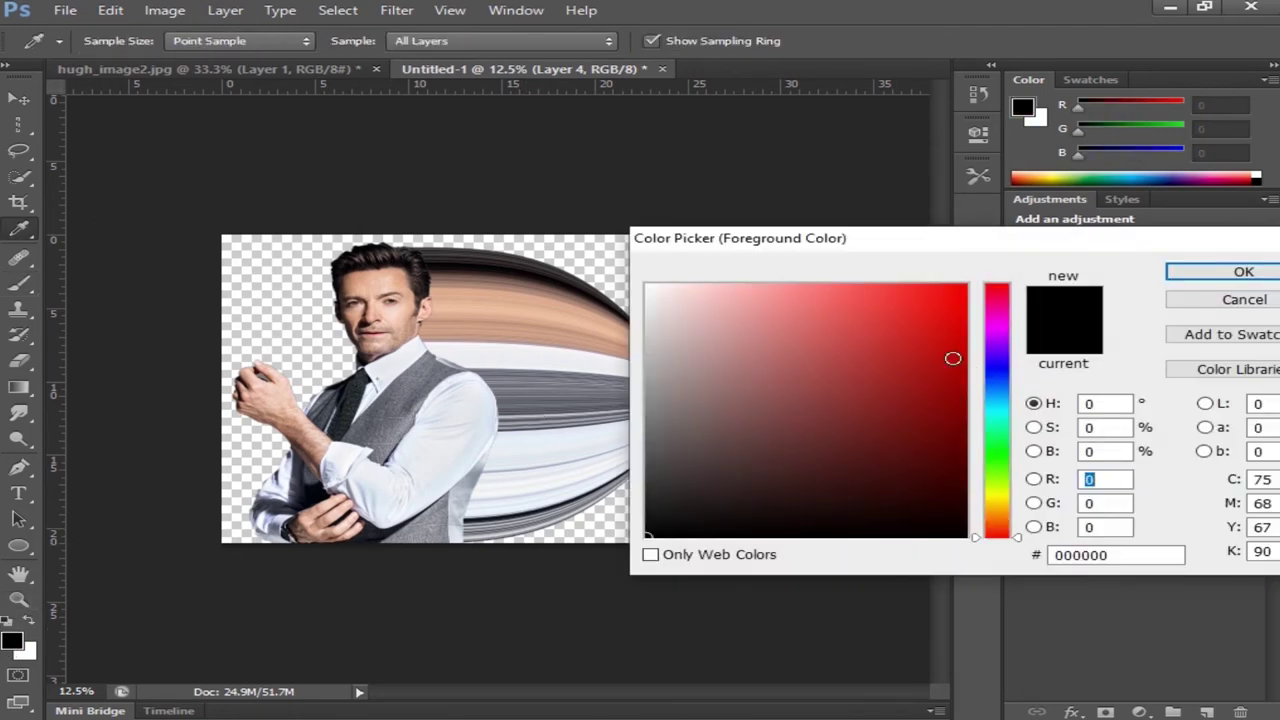
{"action": "left_click", "coordinate": [507, 310]}
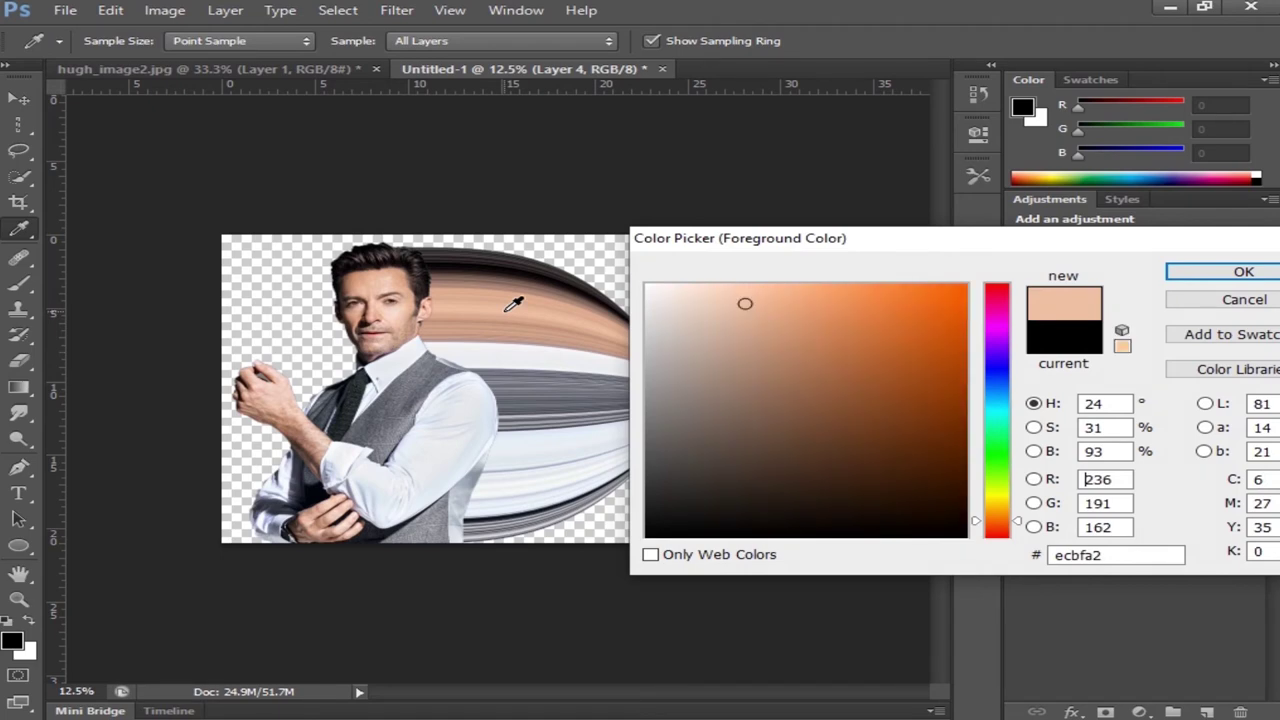
{"action": "left_click", "coordinate": [525, 310]}
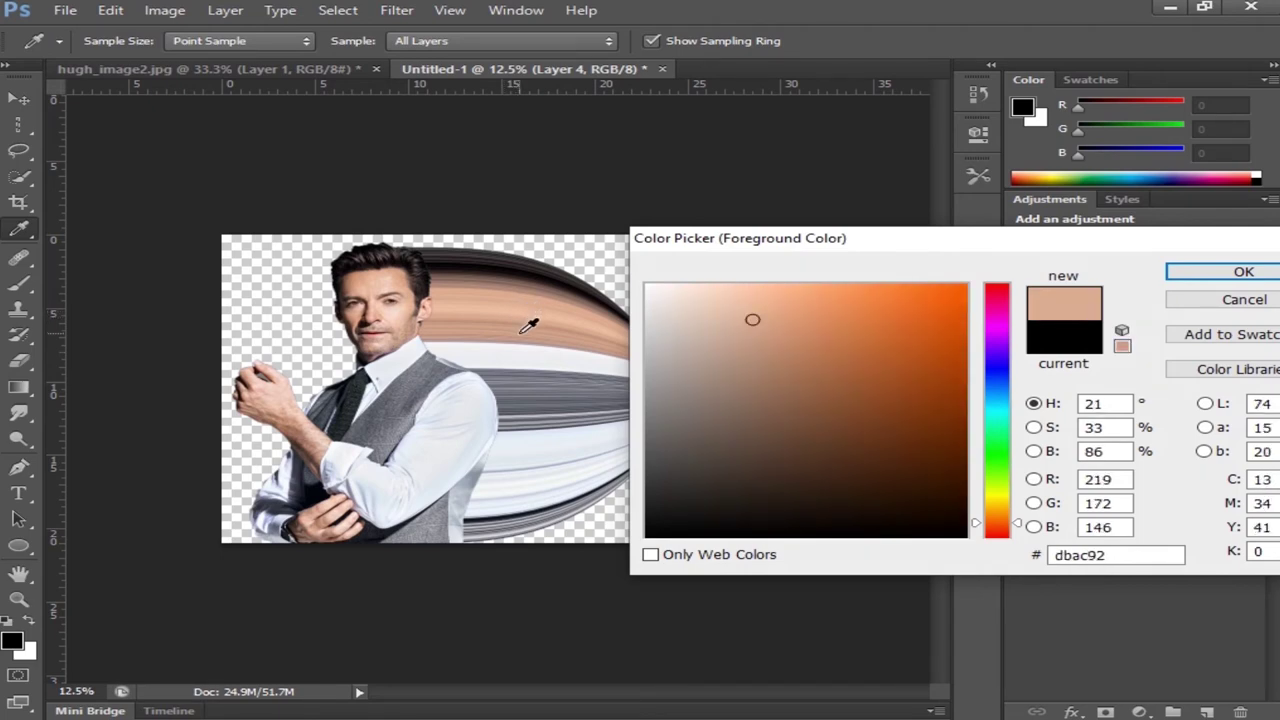
{"action": "left_click", "coordinate": [528, 321]}
{"action": "left_click", "coordinate": [527, 321]}
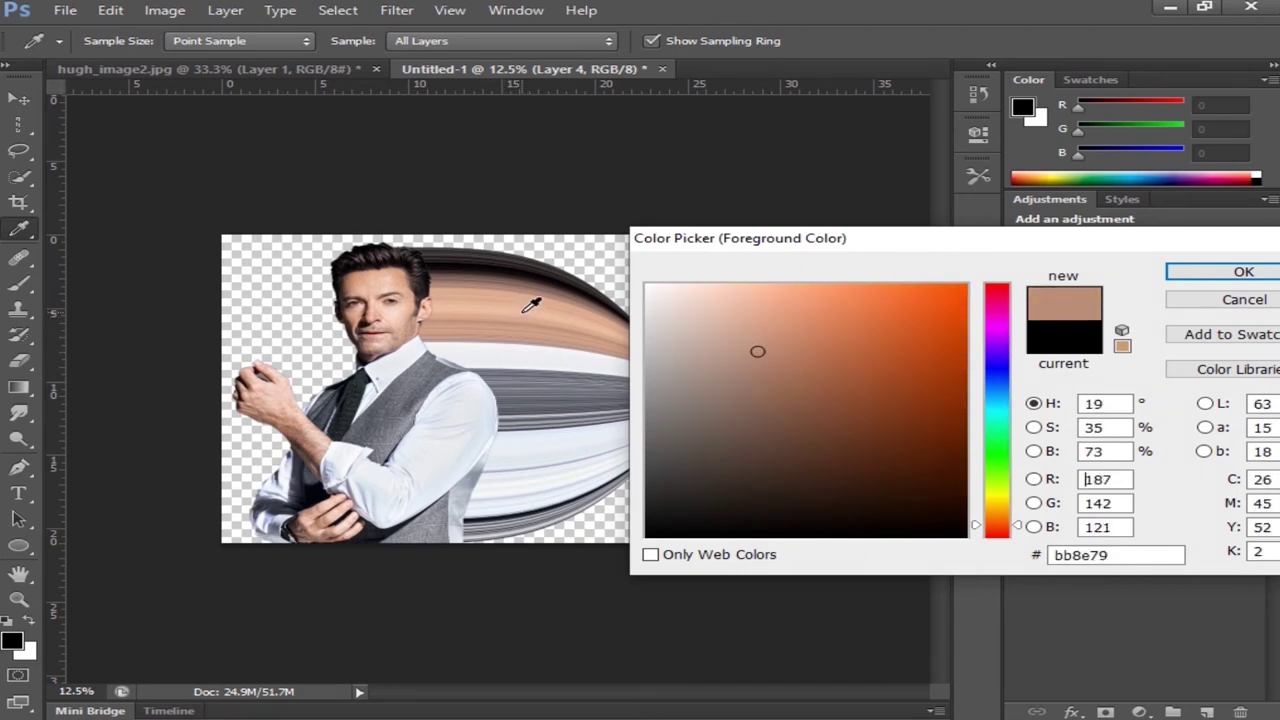
{"action": "left_click", "coordinate": [530, 306]}
{"action": "left_click", "coordinate": [542, 313]}
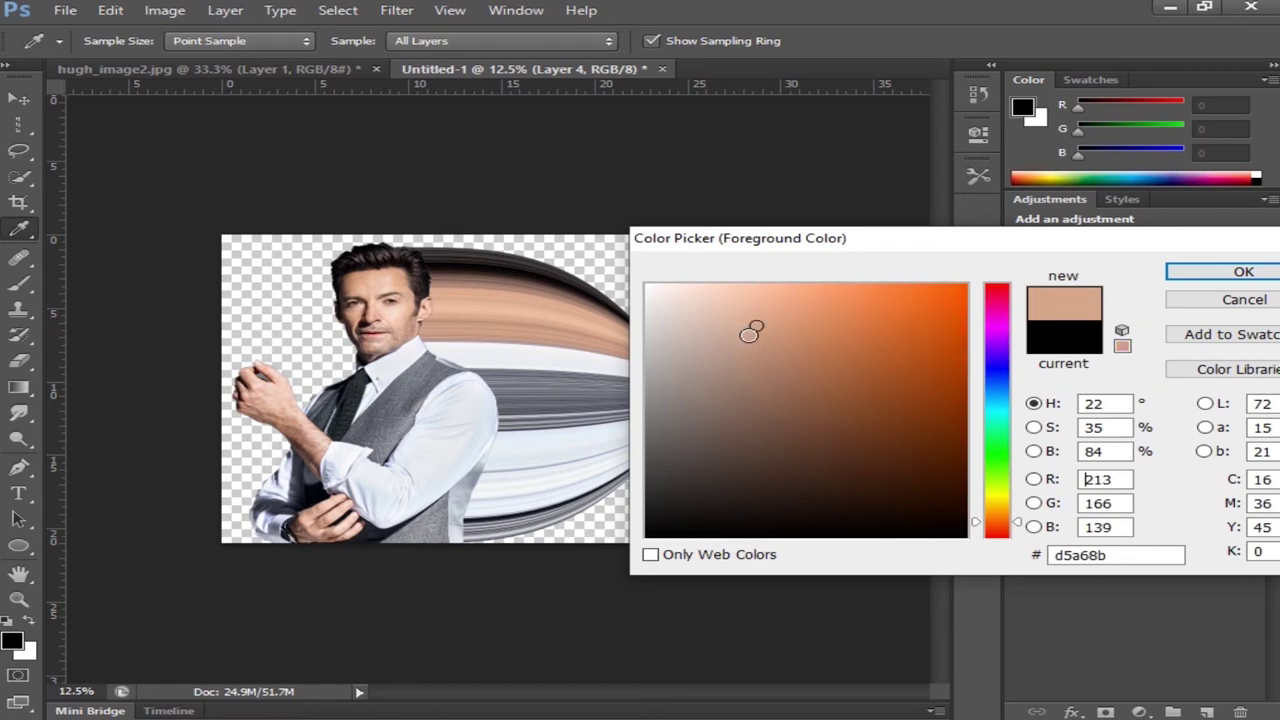
{"action": "left_click_drag", "start_coordinate": [763, 326], "coordinate": [784, 340]}
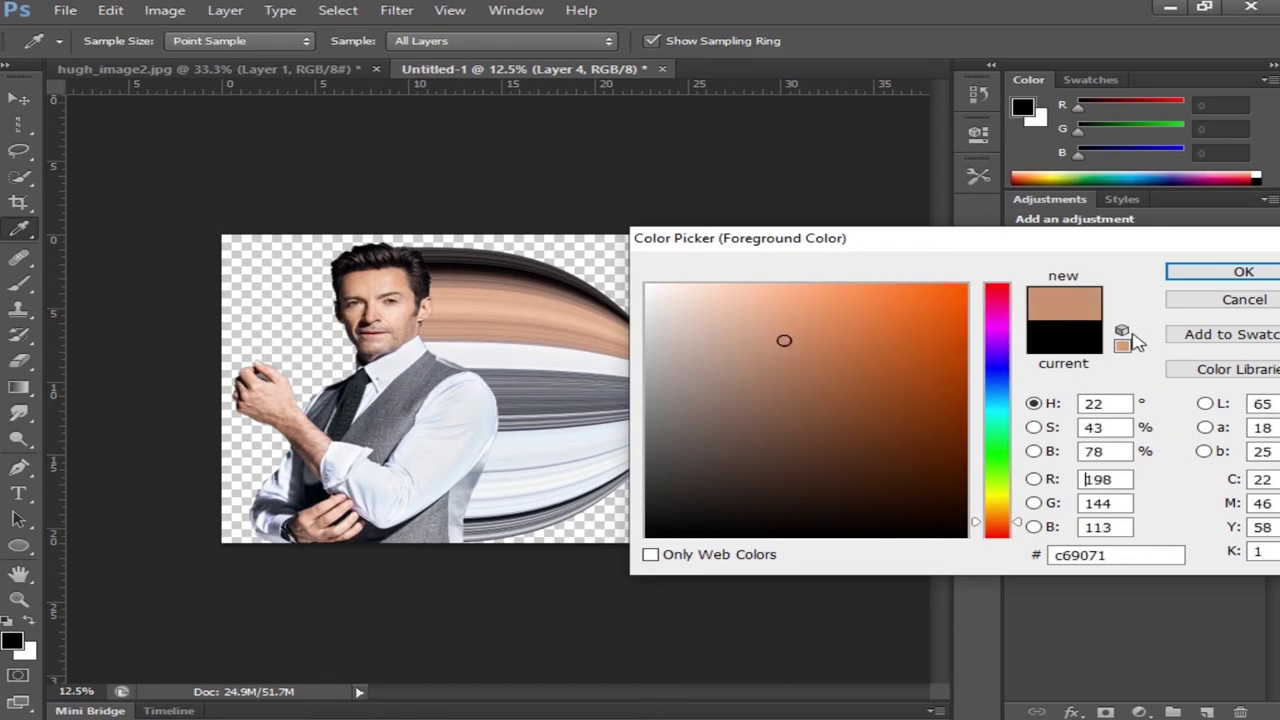
{"action": "left_click", "coordinate": [1240, 271]}
{"action": "key", "text": "b"}
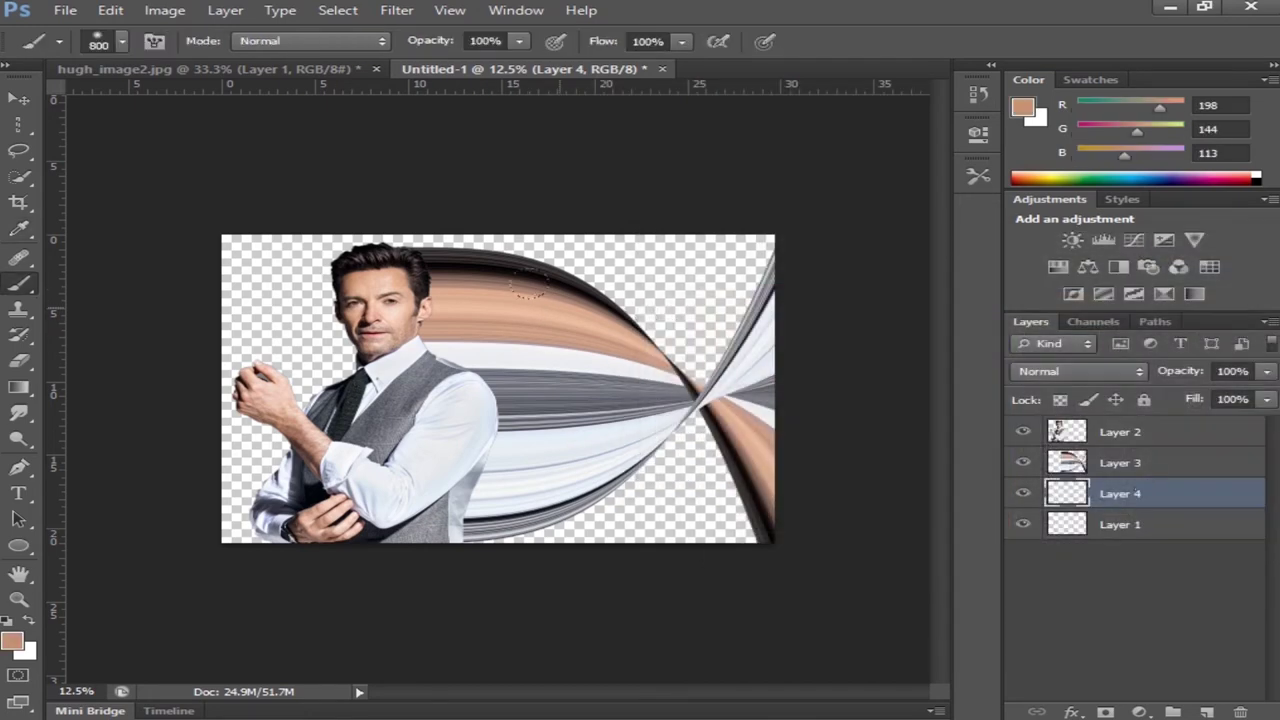
Step: Brush a size-800 c69071 skin-tone band over the streaks and move Layer 4 above the ribbon
{"action": "left_click", "coordinate": [560, 250]}
{"action": "left_click_drag", "start_coordinate": [590, 508], "coordinate": [532, 503]}
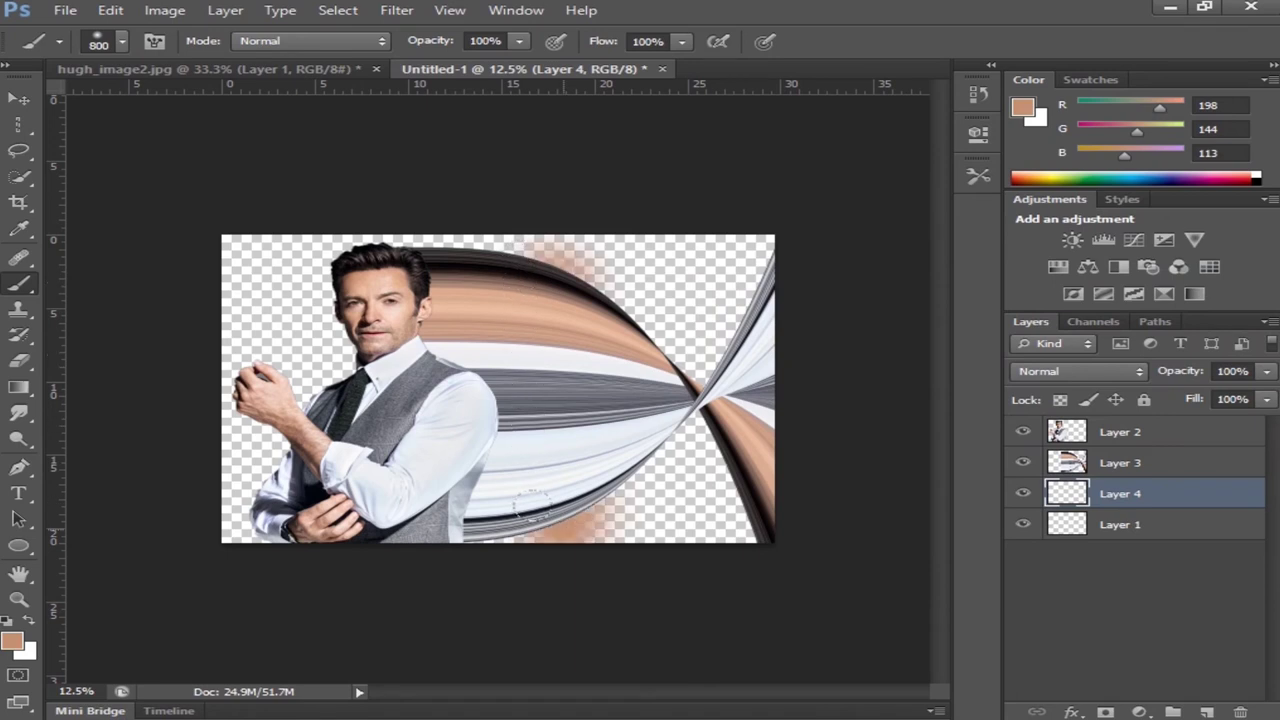
{"action": "left_click_drag", "start_coordinate": [605, 292], "coordinate": [529, 266]}
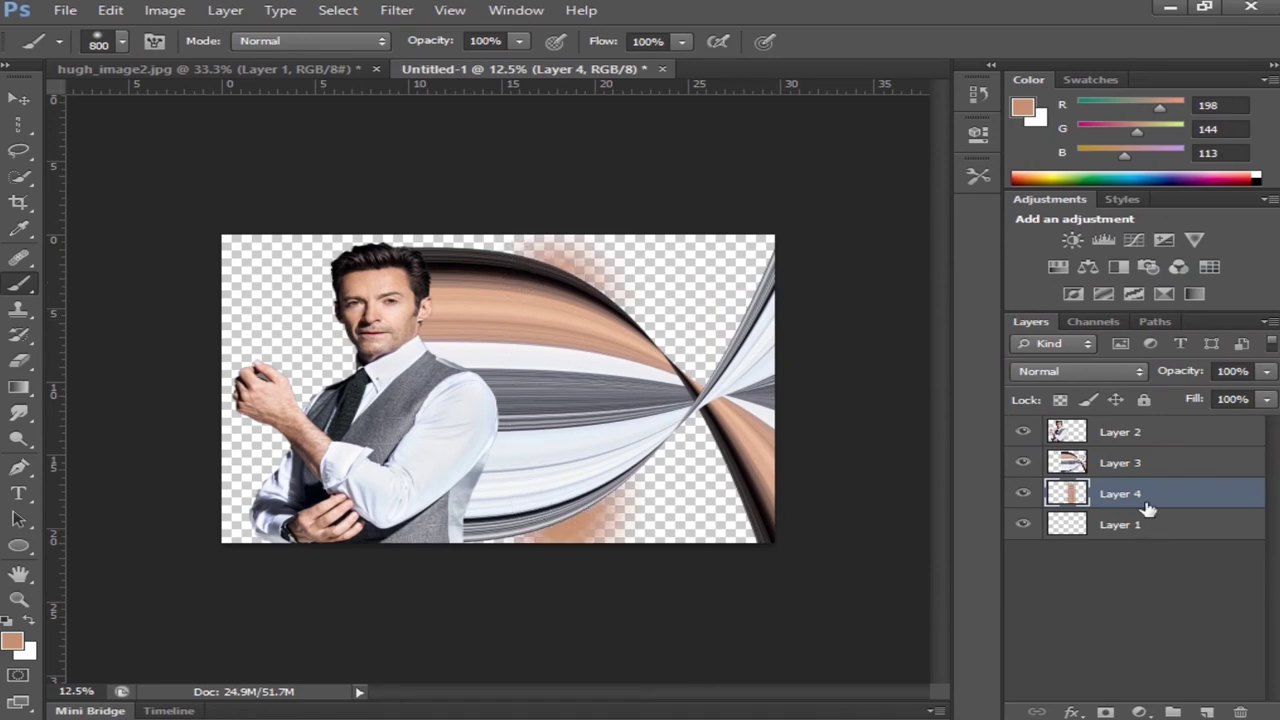
{"action": "left_click_drag", "start_coordinate": [1143, 465], "coordinate": [1147, 455]}
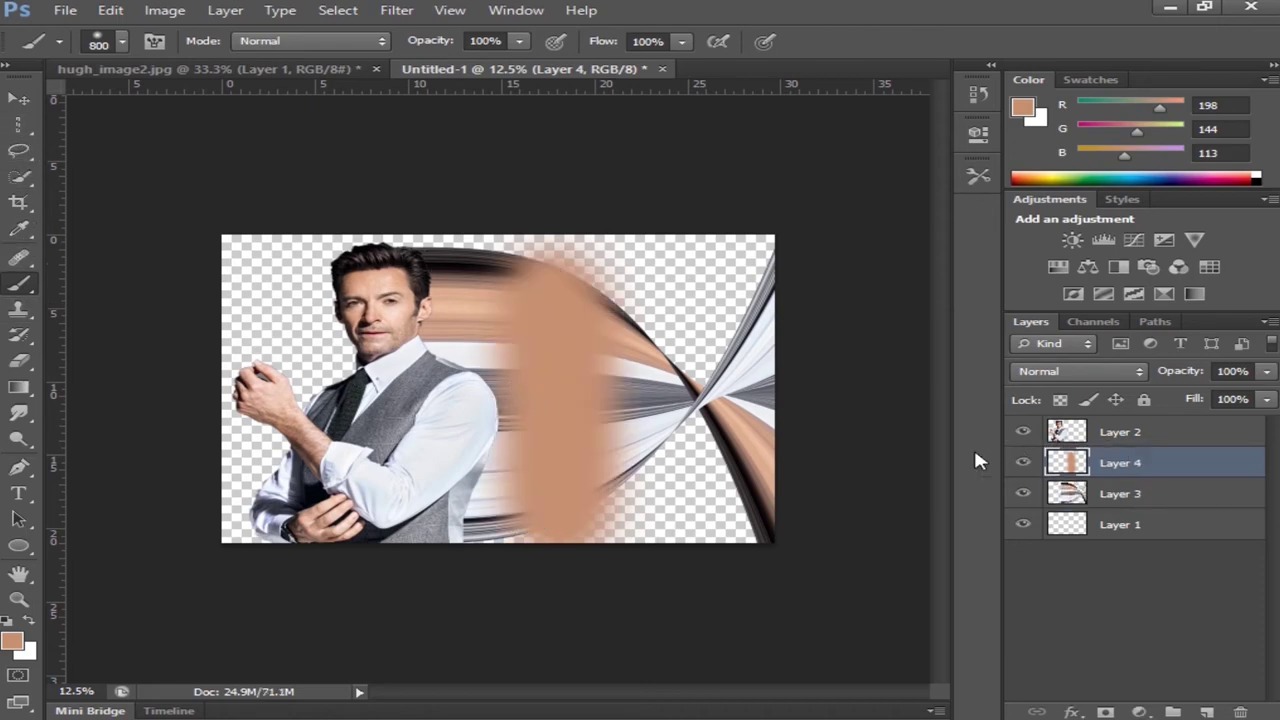
Step: Set Layer 4's blend mode to Overlay and add a layer mask
{"action": "left_click", "coordinate": [1118, 385]}
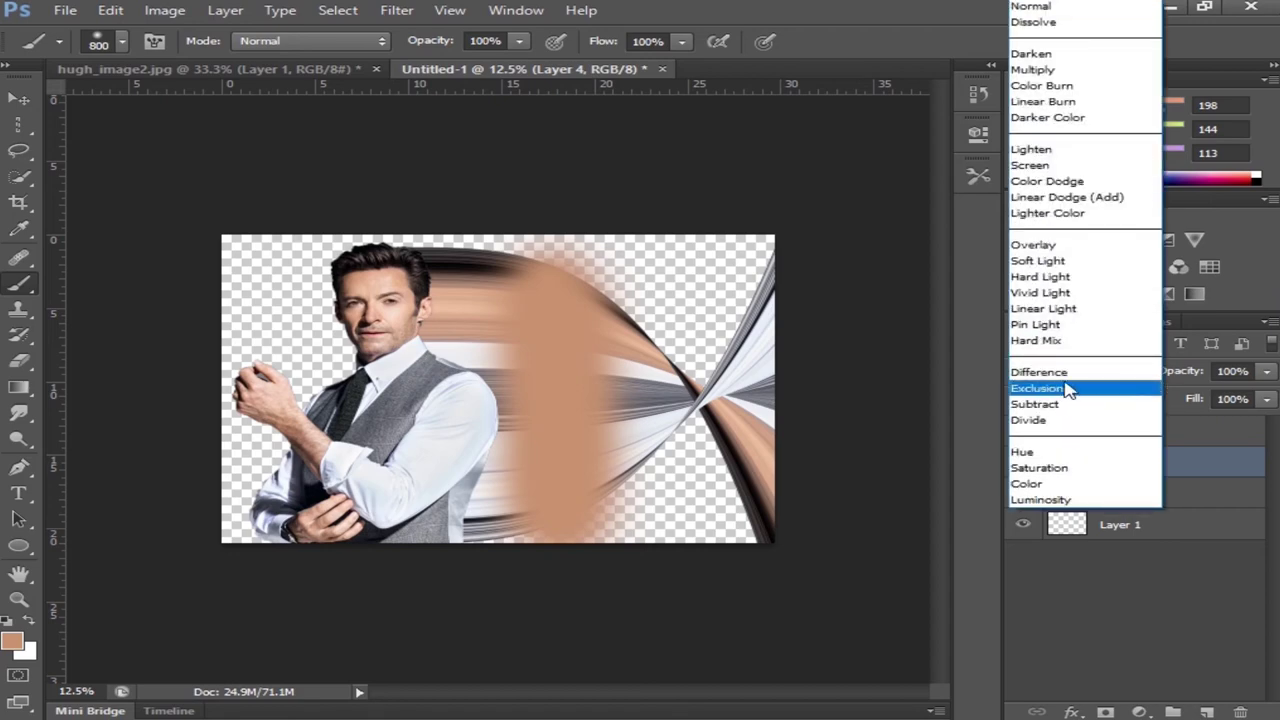
{"action": "left_click", "coordinate": [1050, 252]}
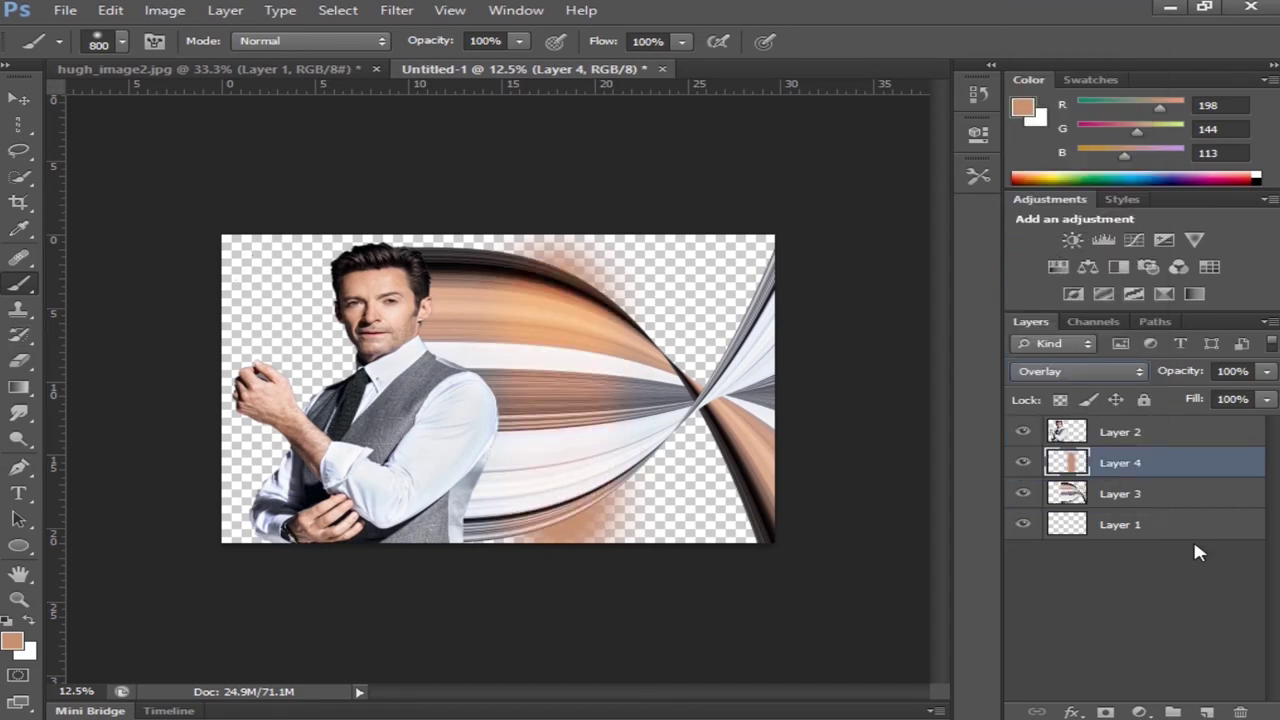
{"action": "left_click", "coordinate": [1106, 711]}
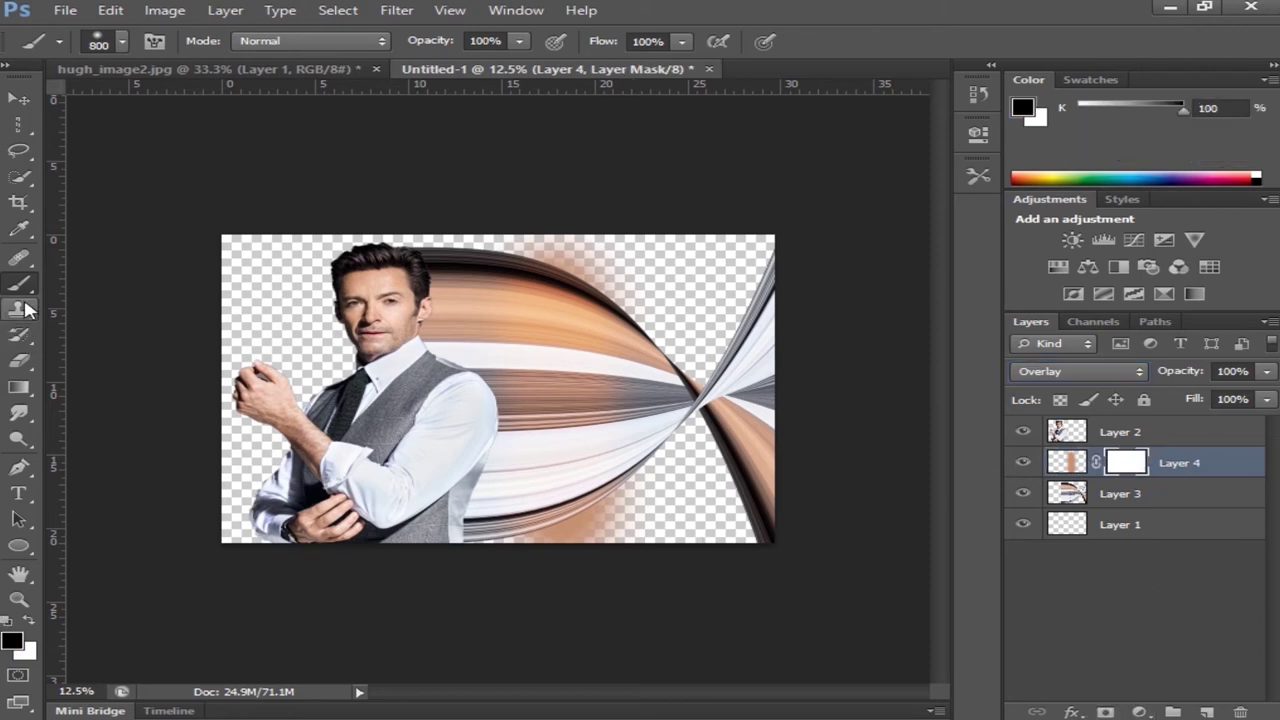
Step: Paint black on Layer 4's mask to remove orange glow around the ribbon, shrinking the brush to 250
{"action": "left_click_drag", "start_coordinate": [618, 520], "coordinate": [619, 521]}
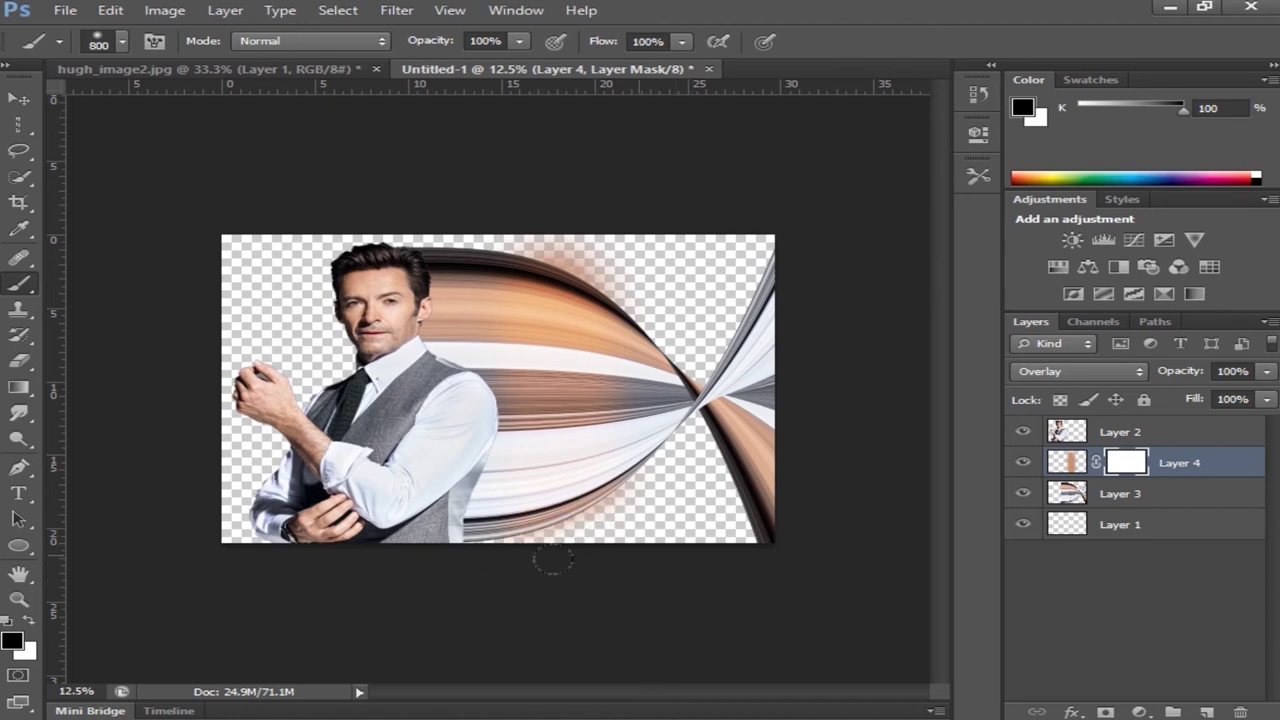
{"action": "mouse_move", "coordinate": [539, 200]}
{"action": "left_mouse_down"}
{"action": "mouse_move", "coordinate": [580, 215]}
{"action": "mouse_move", "coordinate": [482, 199]}
{"action": "left_mouse_up"}
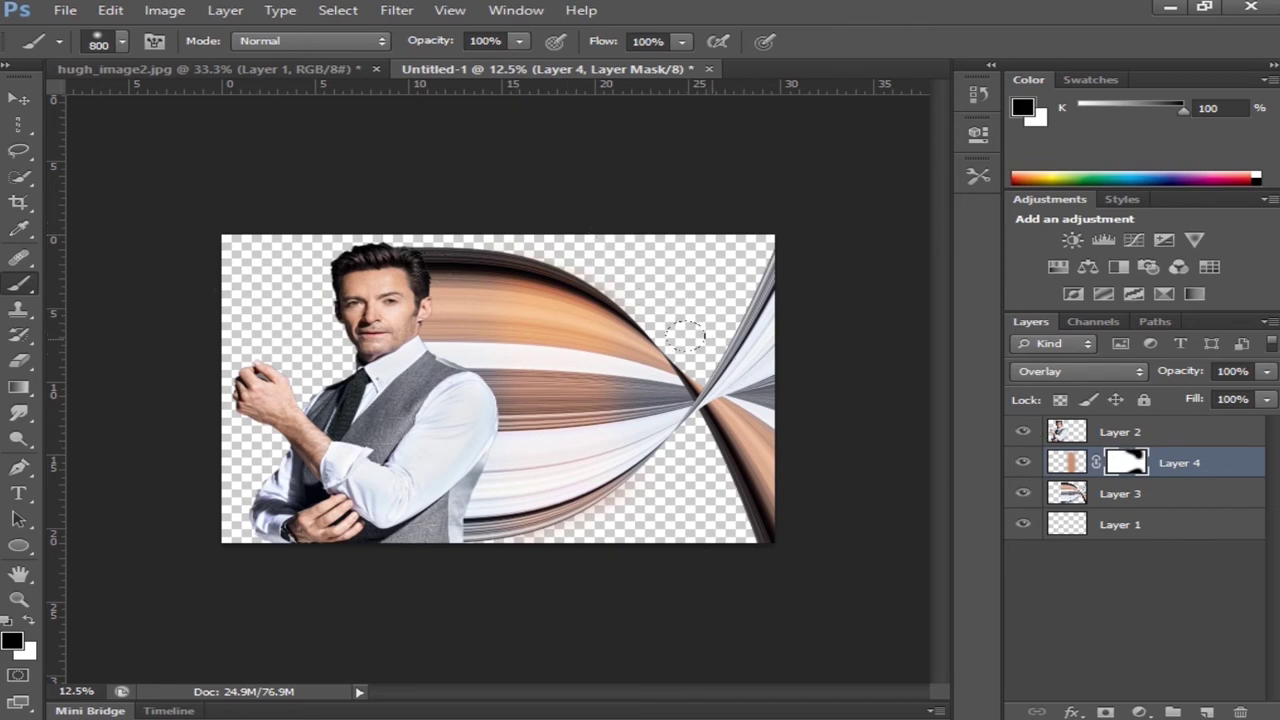
{"action": "left_click_drag", "start_coordinate": [483, 556], "coordinate": [546, 580]}
{"action": "key", "text": "bracketleft"}
{"action": "key", "text": "bracketleft"}
{"action": "key", "text": "bracketleft"}
{"action": "mouse_move", "coordinate": [634, 500]}
{"action": "left_mouse_down"}
{"action": "mouse_move", "coordinate": [643, 486]}
{"action": "mouse_move", "coordinate": [601, 516]}
{"action": "left_mouse_up"}
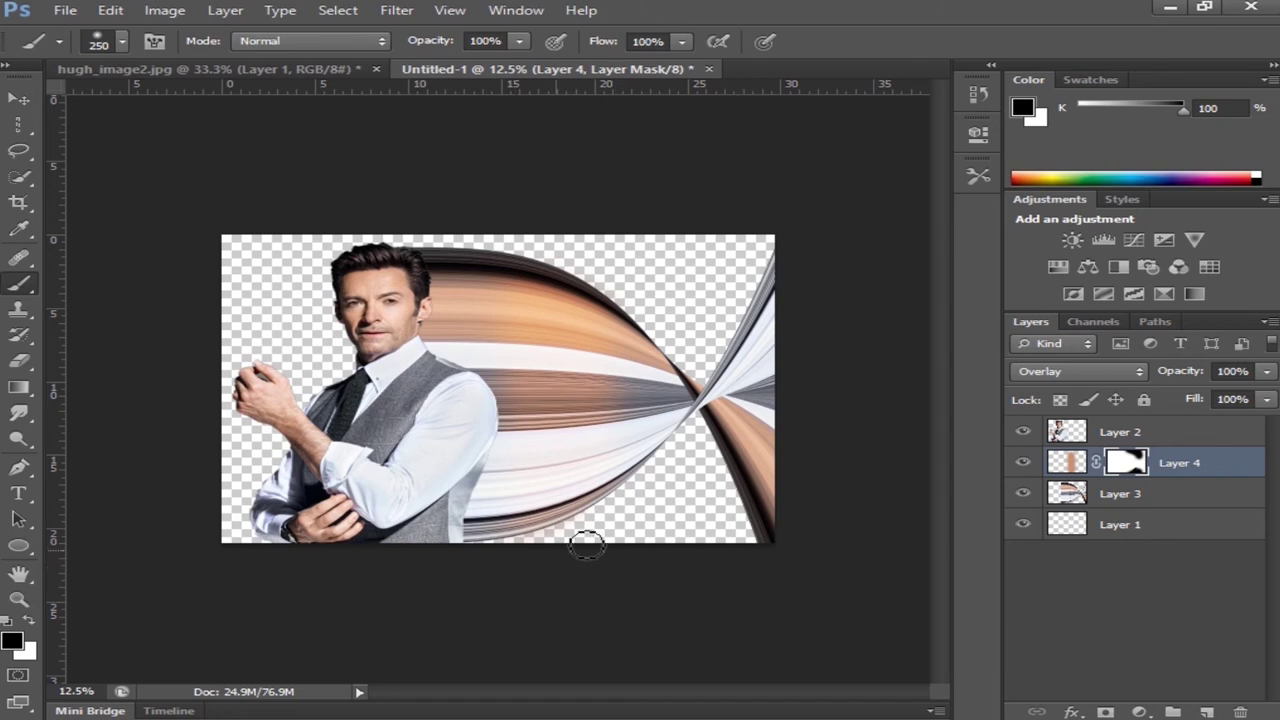
Step: Toggle Layer 4's visibility to compare the ribbon with and without the tint
{"action": "left_click", "coordinate": [1021, 468]}
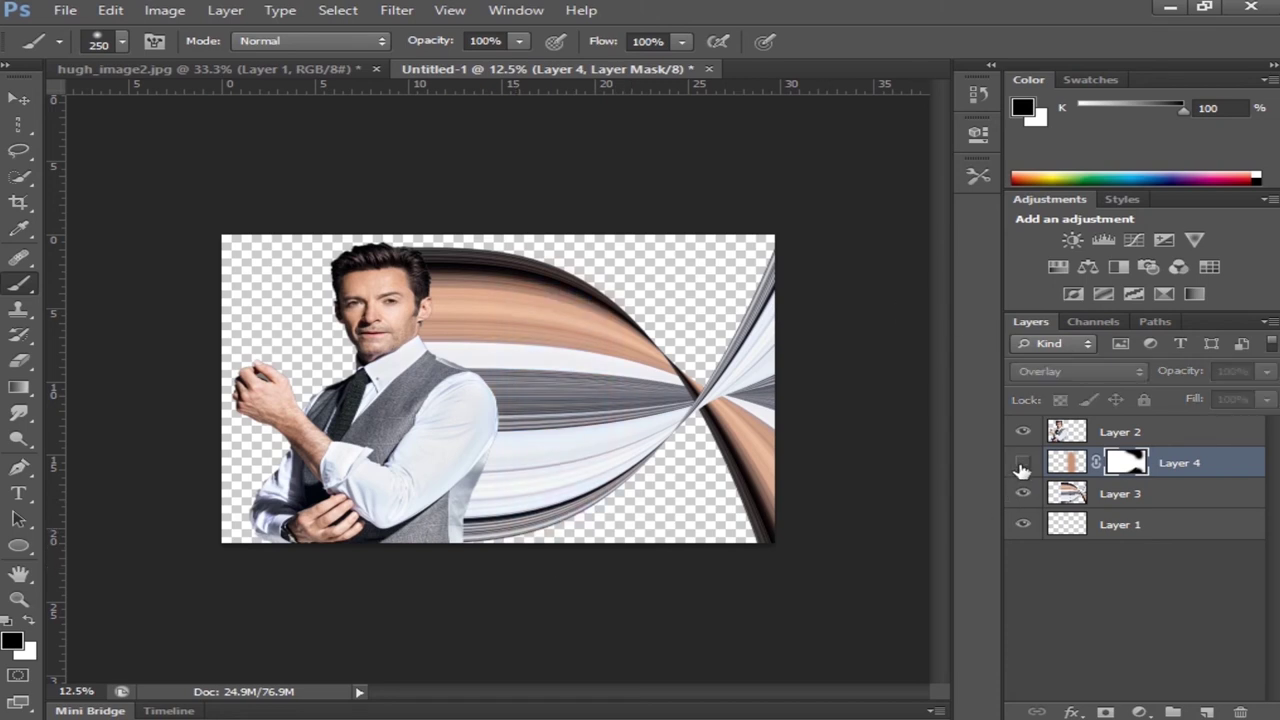
{"action": "left_click", "coordinate": [1021, 466]}
{"action": "left_click", "coordinate": [1021, 466]}
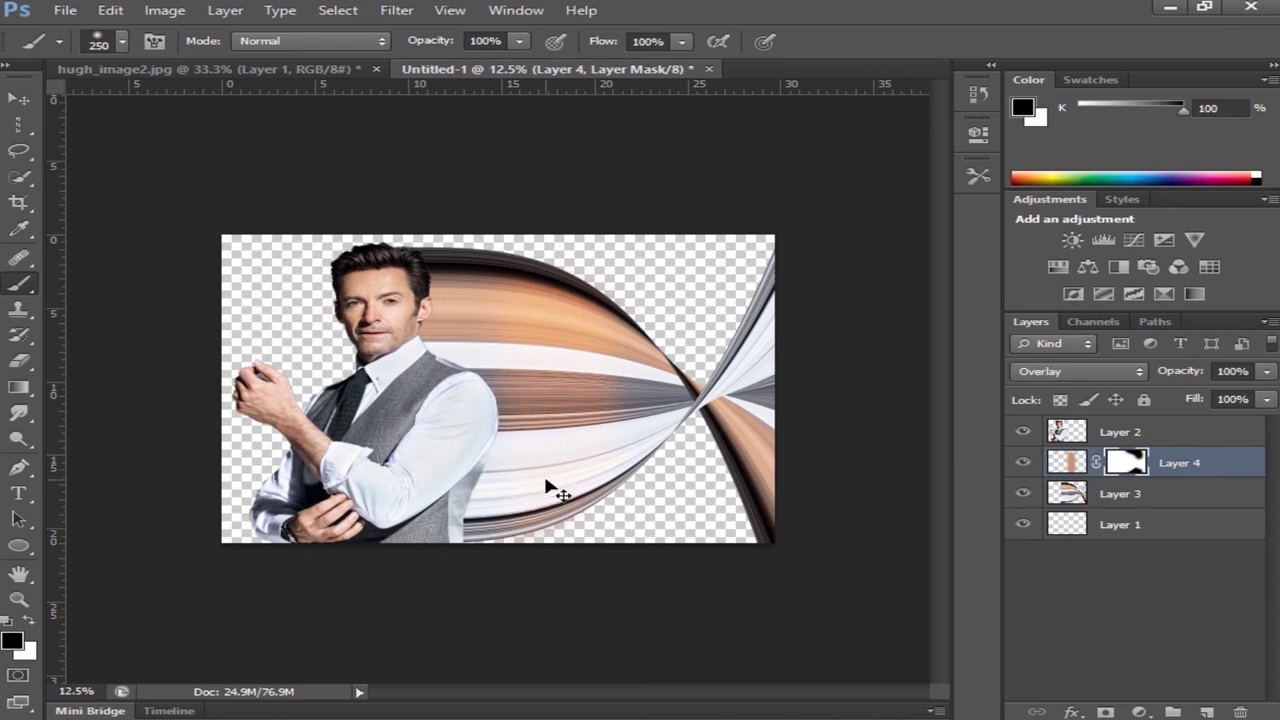
{"action": "key", "text": "ctrl+t"}
Step: Narrow, rotate about -18° and shift the Layer 4 tint up-left, then mask the lower-edge haze
{"action": "left_click_drag", "start_coordinate": [449, 386], "coordinate": [489, 388]}
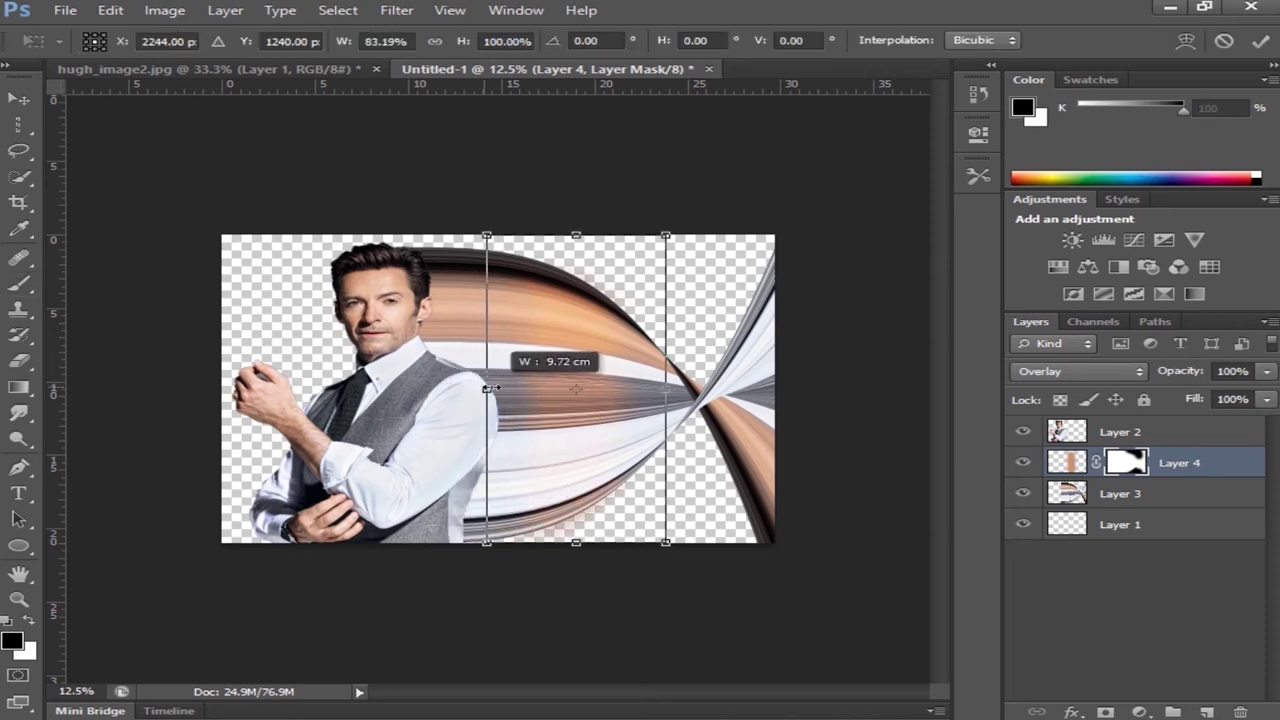
{"action": "left_click_drag", "start_coordinate": [705, 236], "coordinate": [627, 226]}
{"action": "left_click_drag", "start_coordinate": [618, 488], "coordinate": [603, 481]}
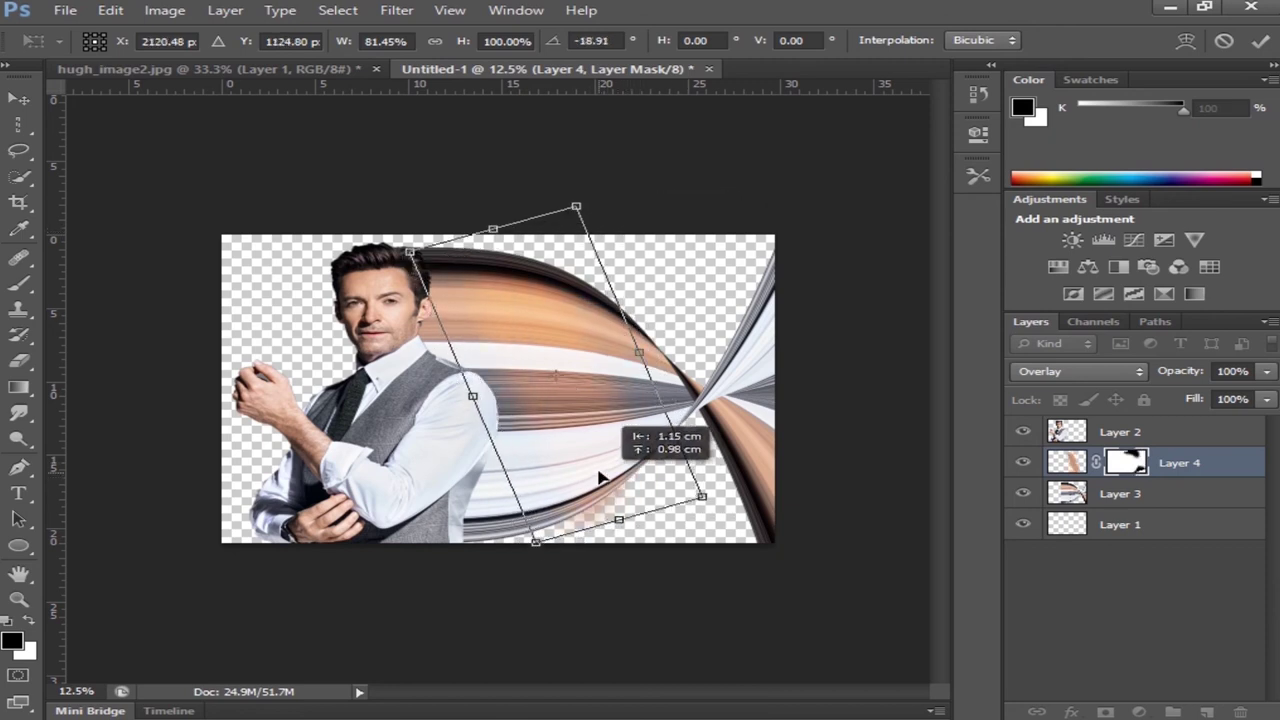
{"action": "key", "text": "b"}
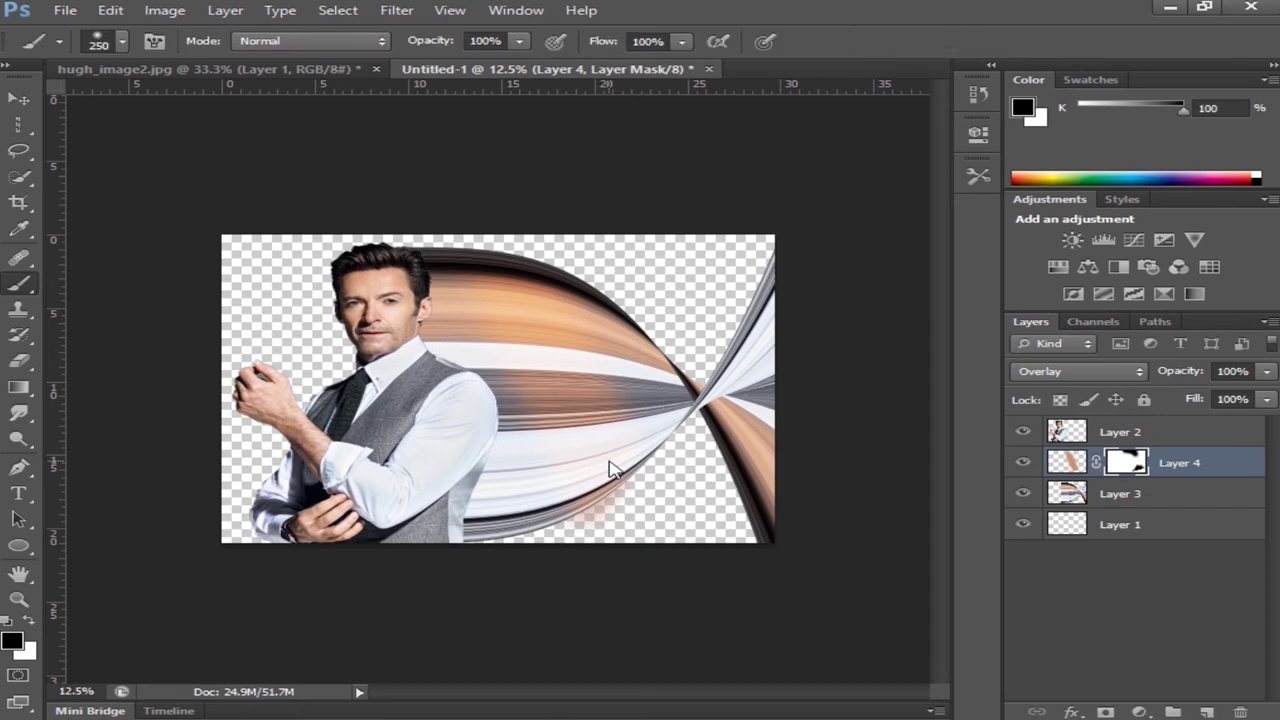
{"action": "mouse_move", "coordinate": [621, 535]}
{"action": "left_mouse_down"}
{"action": "mouse_move", "coordinate": [649, 494]}
{"action": "mouse_move", "coordinate": [571, 529]}
{"action": "mouse_move", "coordinate": [533, 527]}
{"action": "left_mouse_up"}
Step: Clear the trial rectangular selection and make the bottom empty Layer 1 active
{"action": "left_click", "coordinate": [18, 124]}
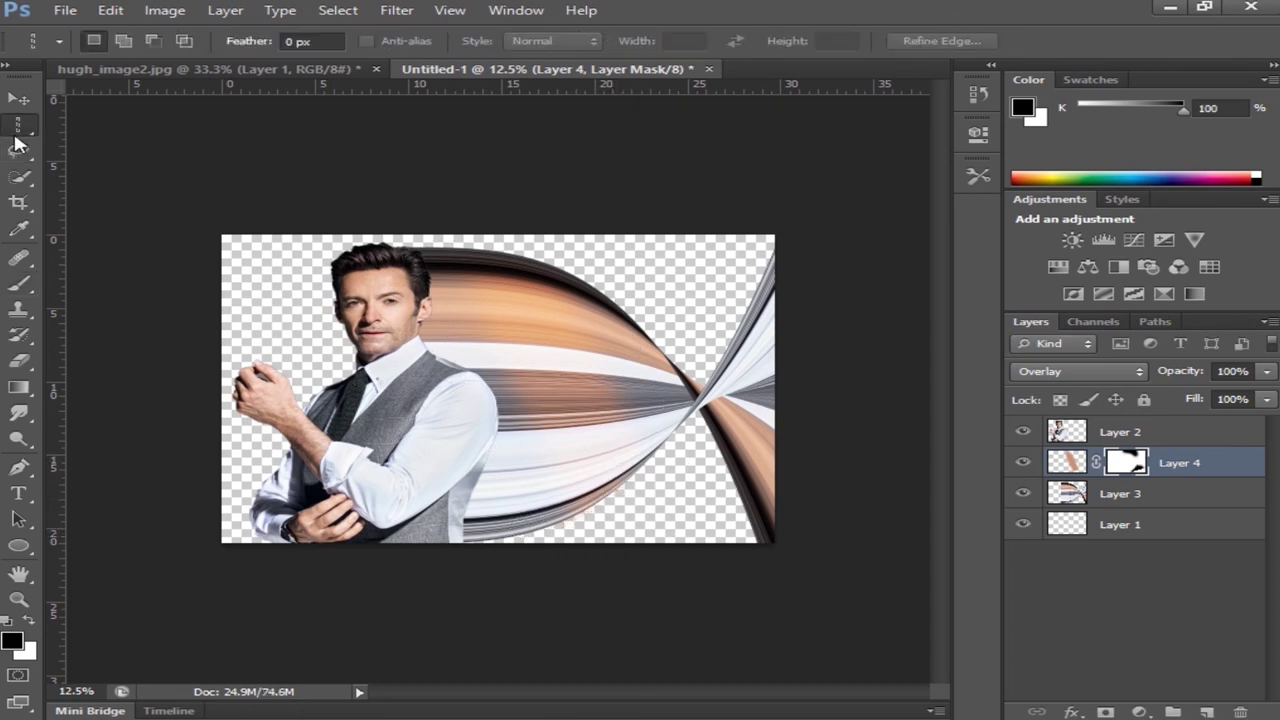
{"action": "left_click_drag", "start_coordinate": [780, 230], "coordinate": [637, 550]}
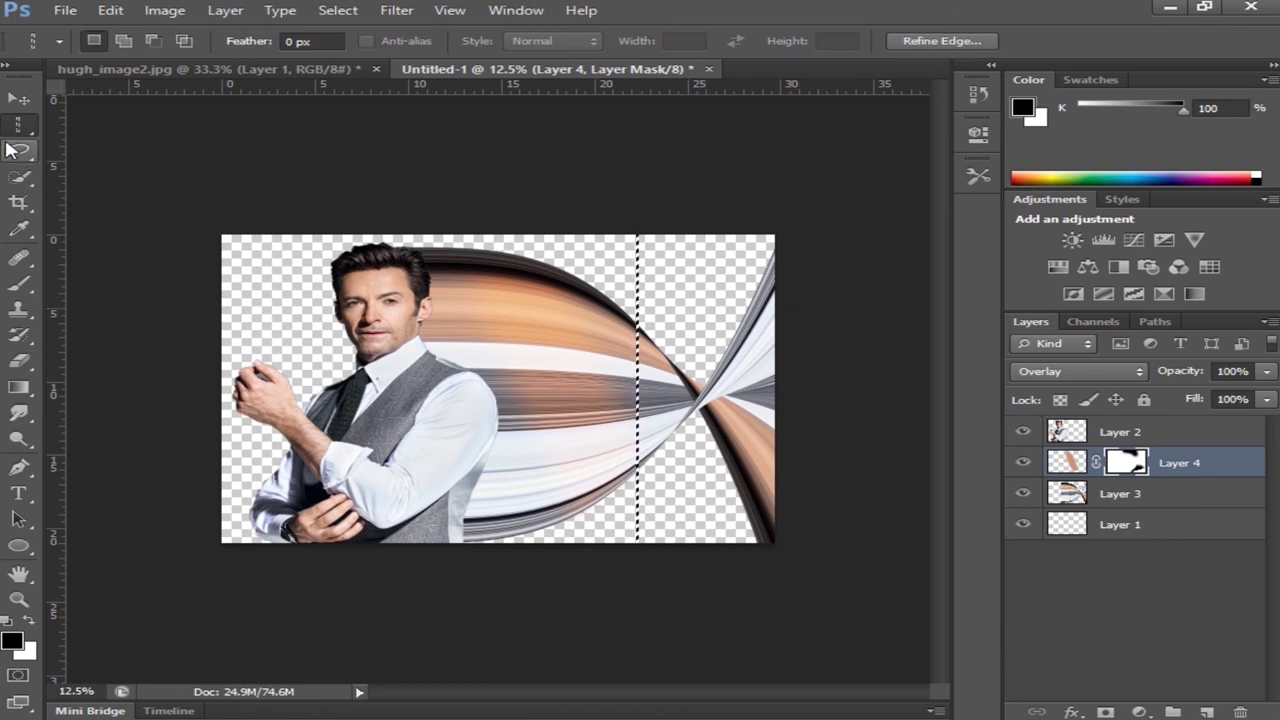
{"action": "right_click", "coordinate": [13, 128]}
{"action": "key", "text": "ctrl+d"}
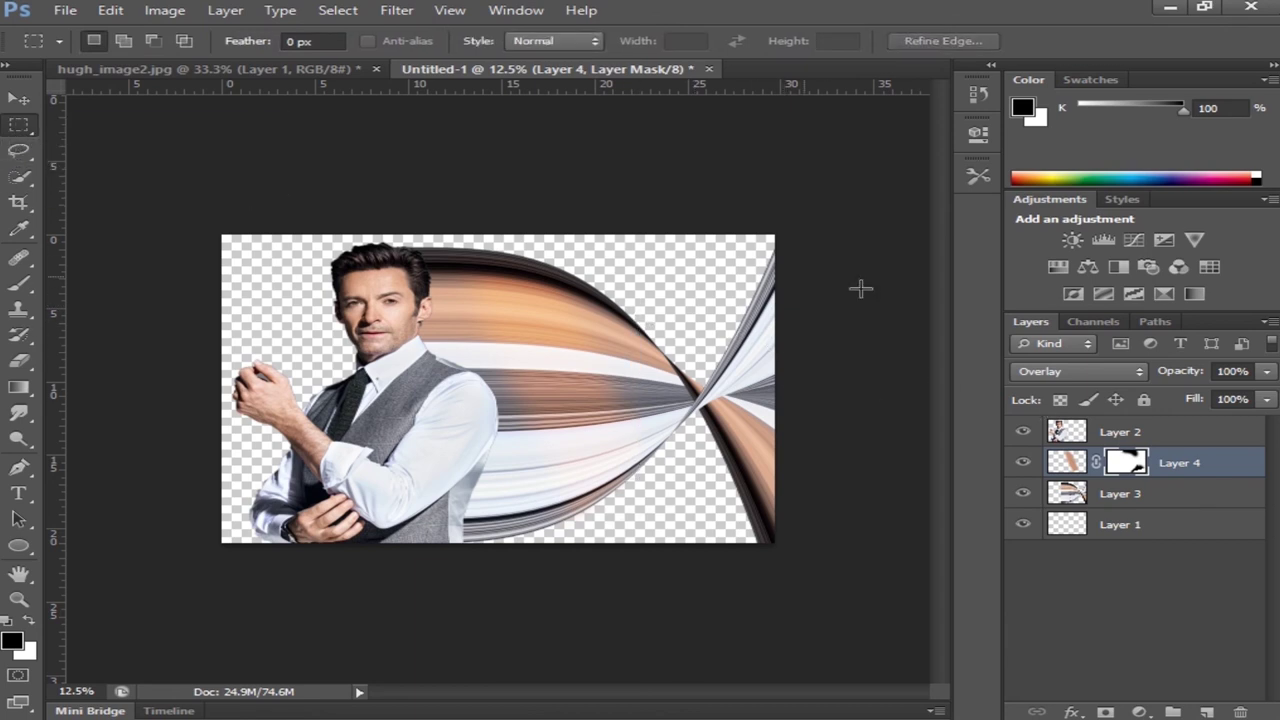
{"action": "left_click", "coordinate": [1146, 528]}
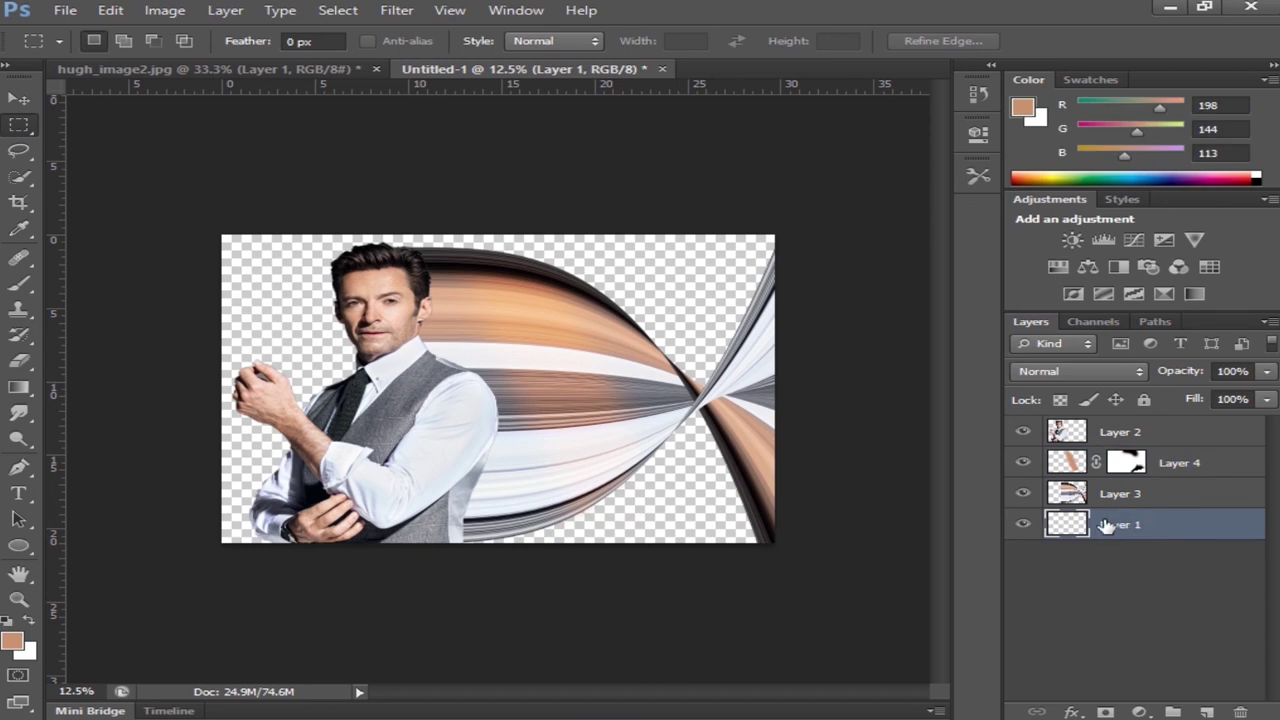
Step: Pick grey d7d7d7 in the Color Picker as the new foreground colour
{"action": "left_click", "coordinate": [14, 643]}
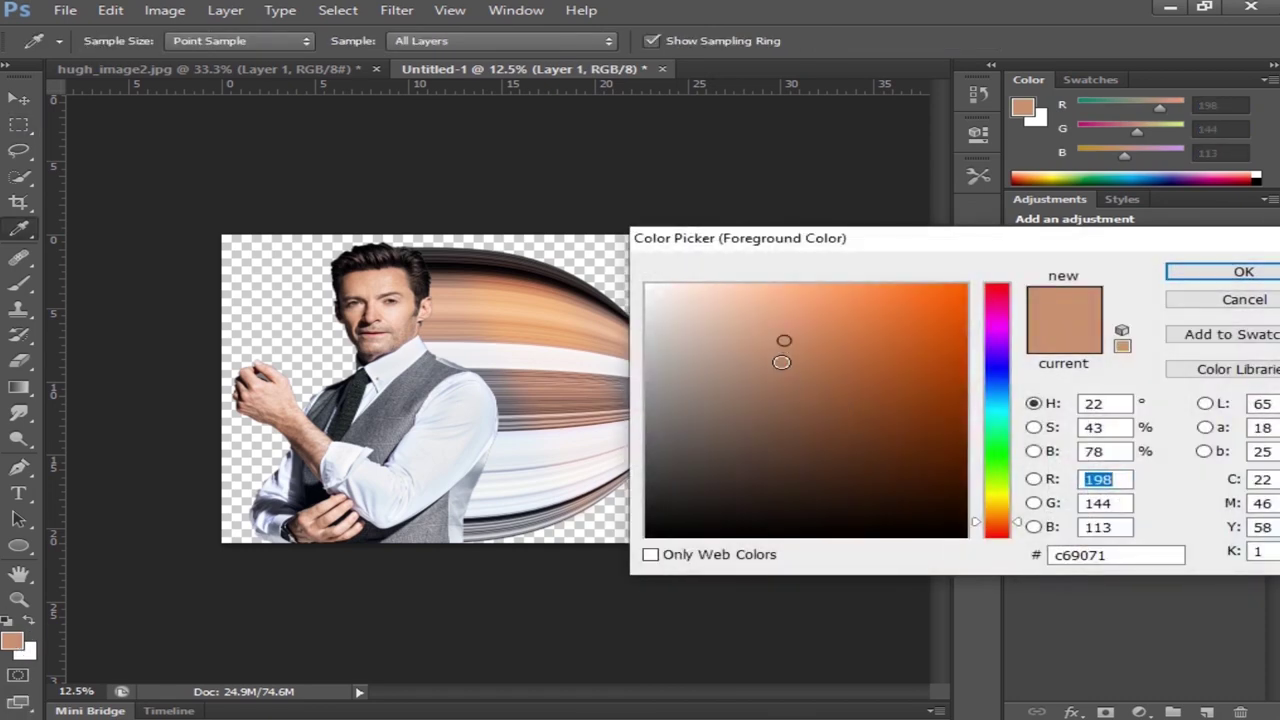
{"action": "mouse_move", "coordinate": [782, 343]}
{"action": "left_mouse_down"}
{"action": "mouse_move", "coordinate": [649, 349]}
{"action": "mouse_move", "coordinate": [648, 323]}
{"action": "left_mouse_up"}
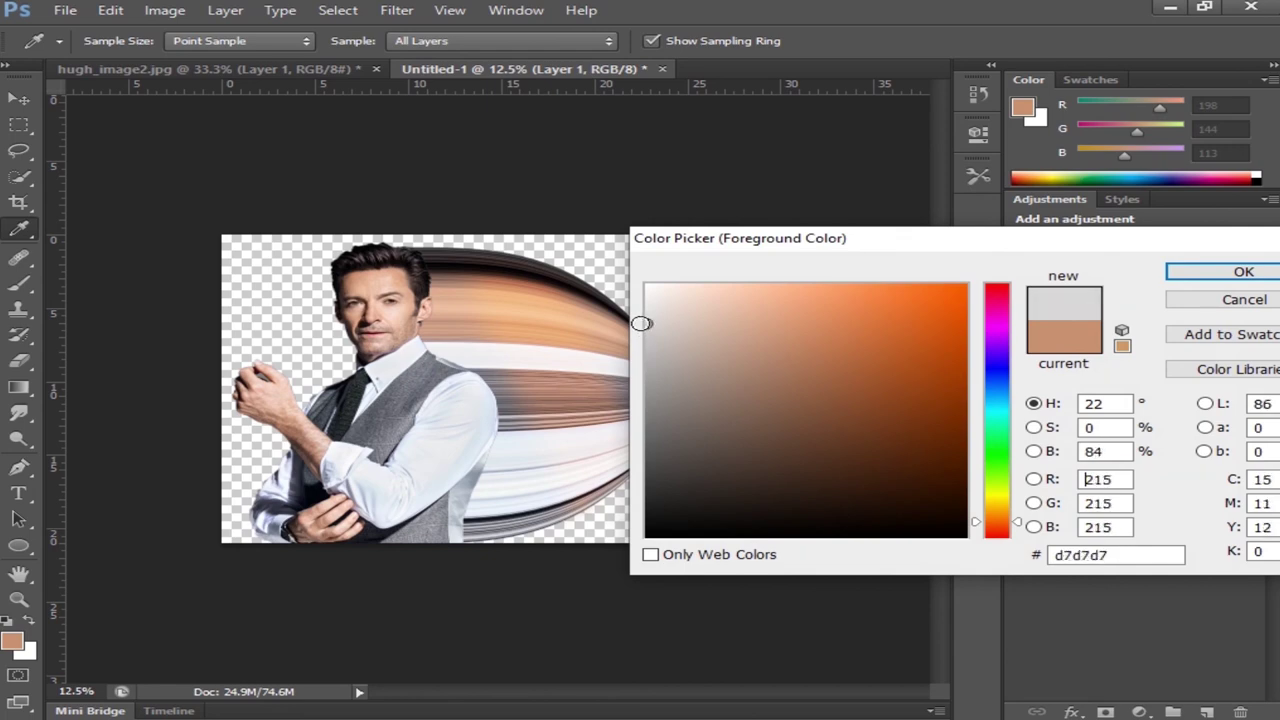
{"action": "left_click", "coordinate": [1240, 273]}
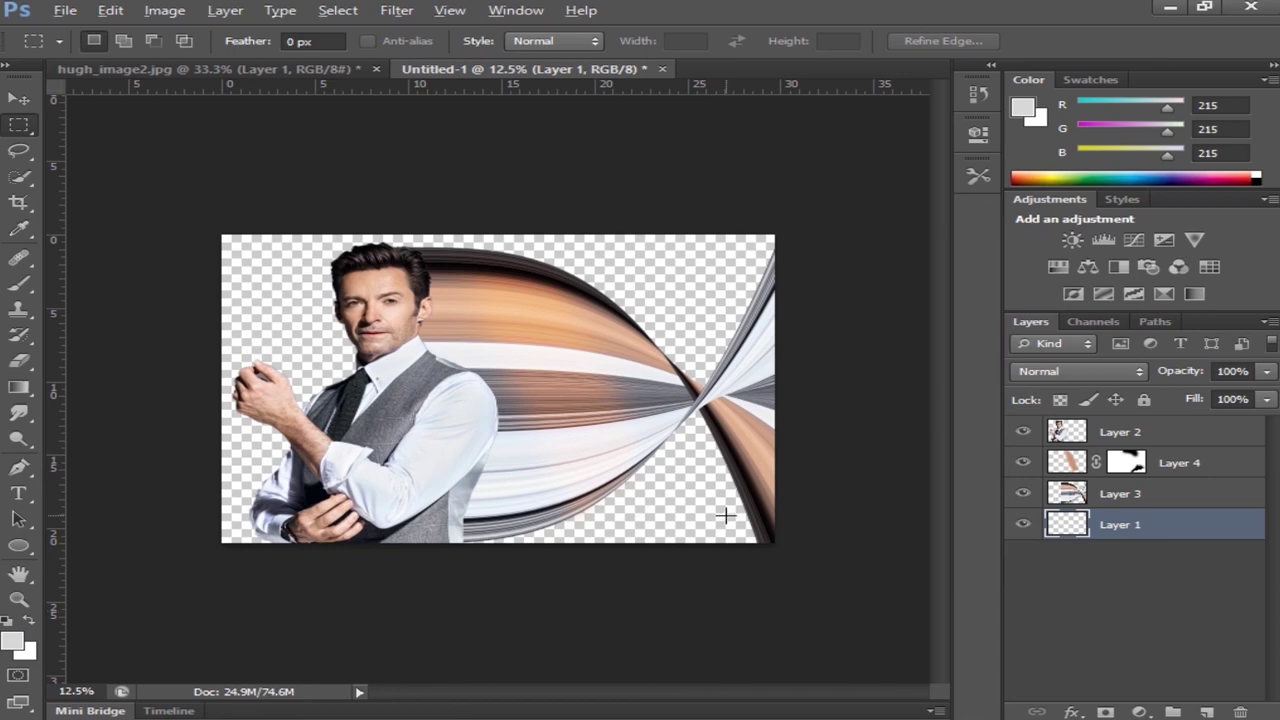
Step: Fill Layer 1 with the d7d7d7 grey and zoom in to about 19%
{"action": "key", "text": "alt+BackSpace"}
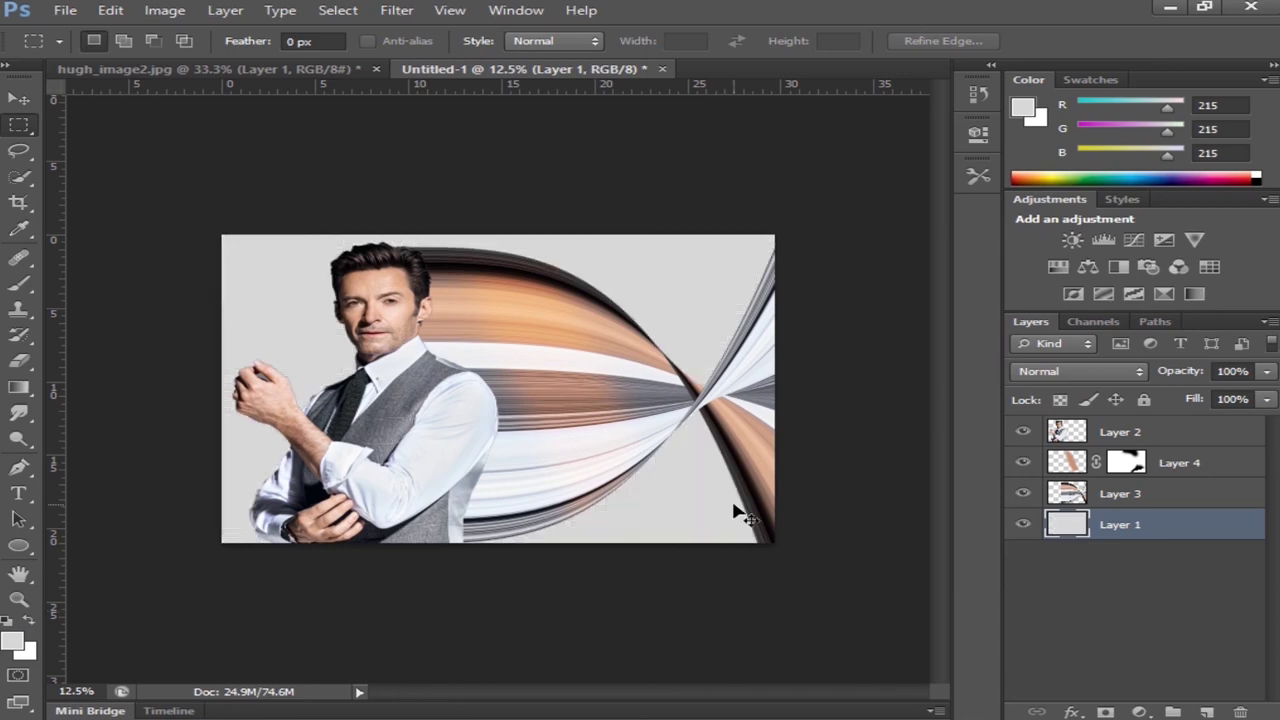
{"action": "scroll", "coordinate": [730, 500], "scroll_direction": "up", "scroll_amount": 2}
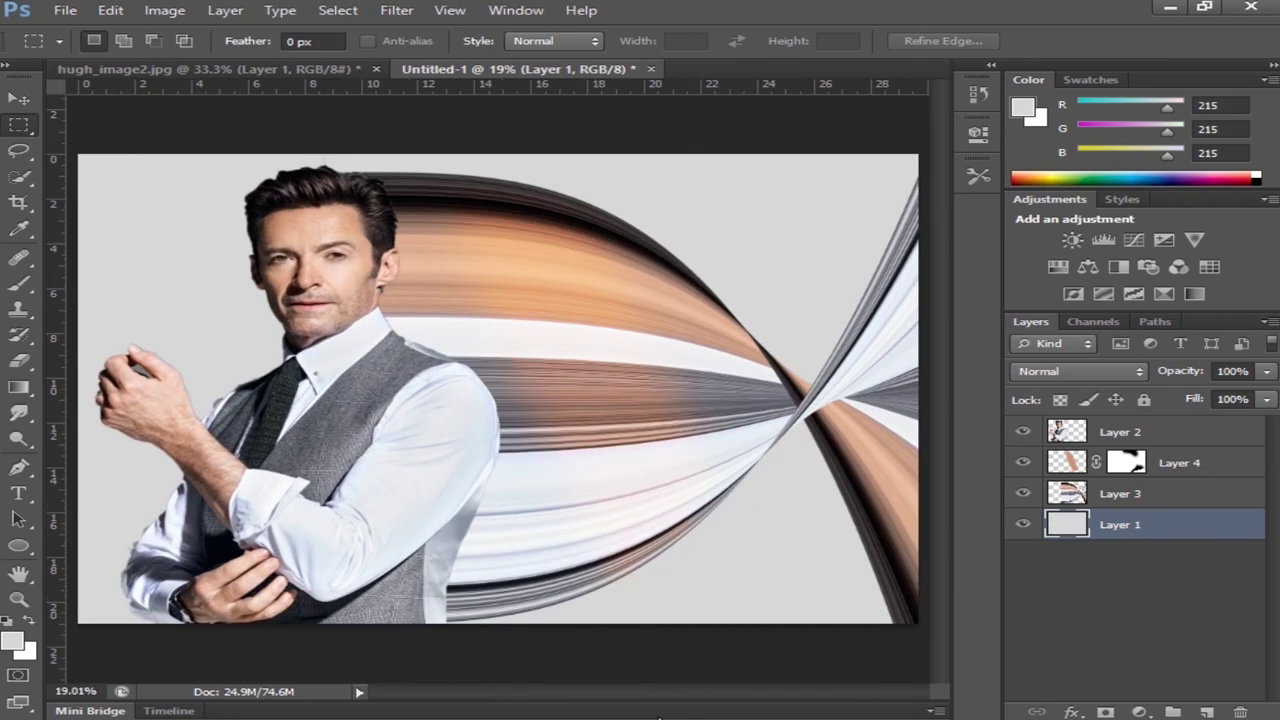